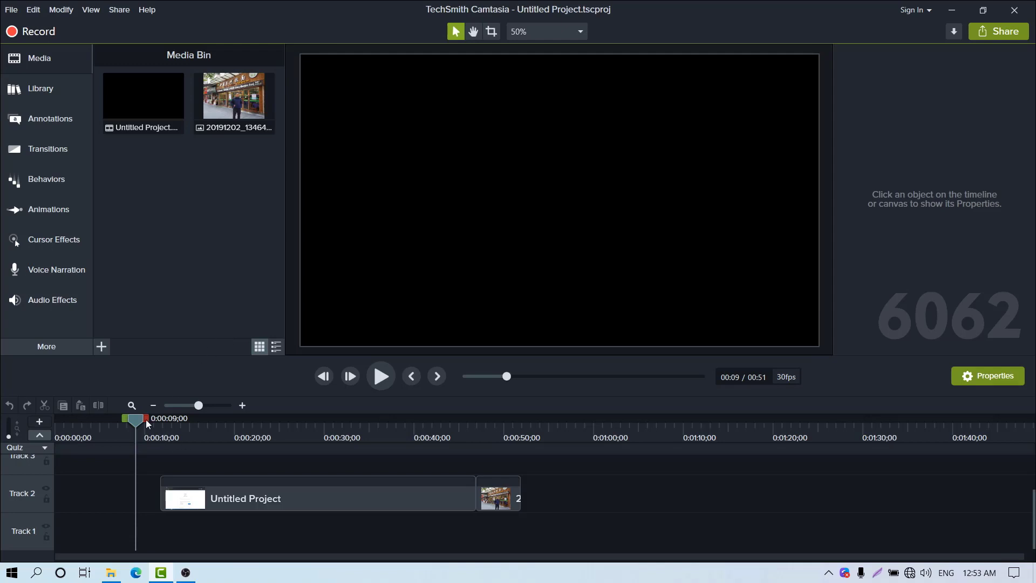
Place the playhead inside the recording clip at about 0:00:12;20 and open the Blur & Highlight annotations
drag(146, 419, 171, 419)
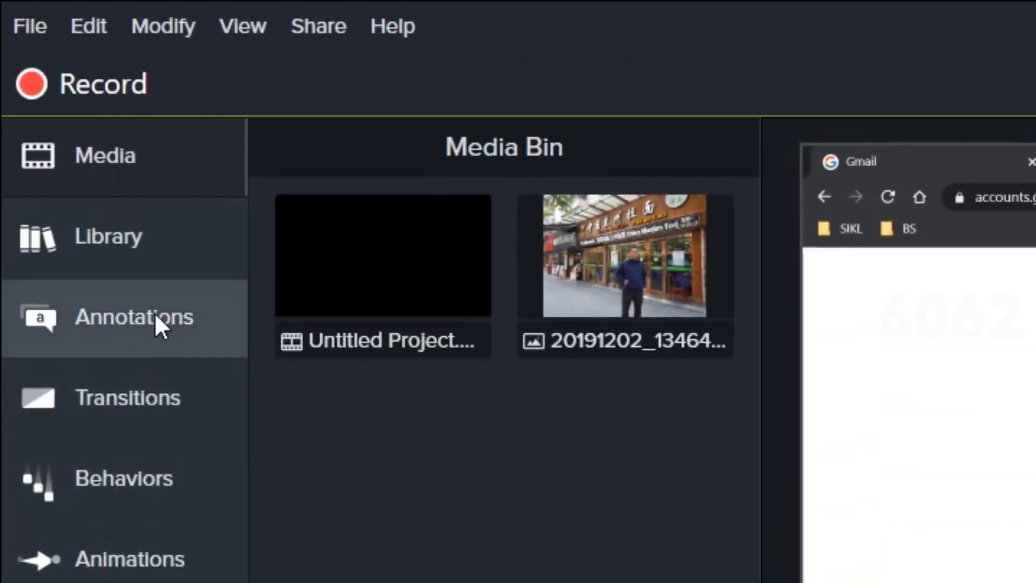
click(154, 314)
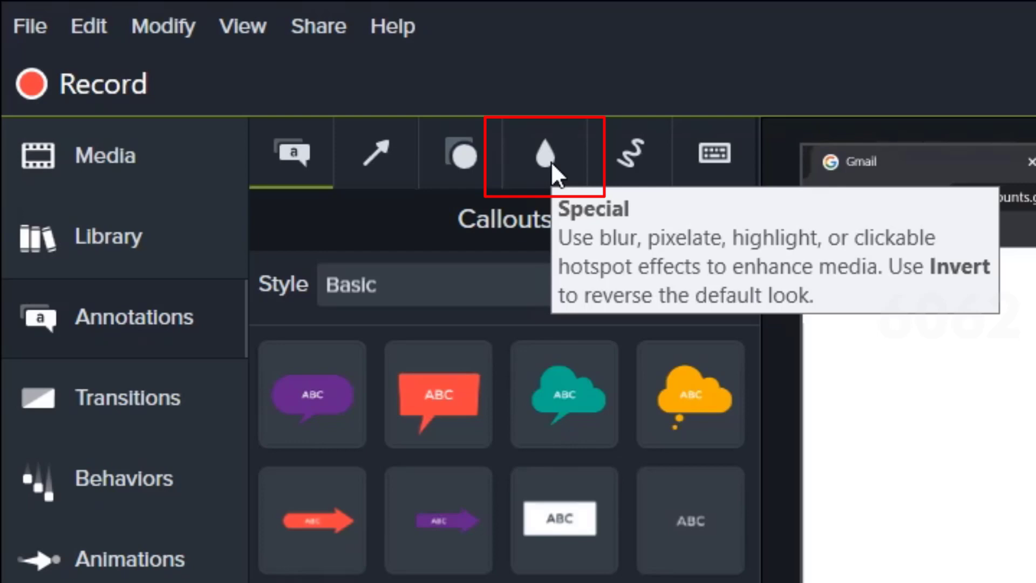
click(551, 161)
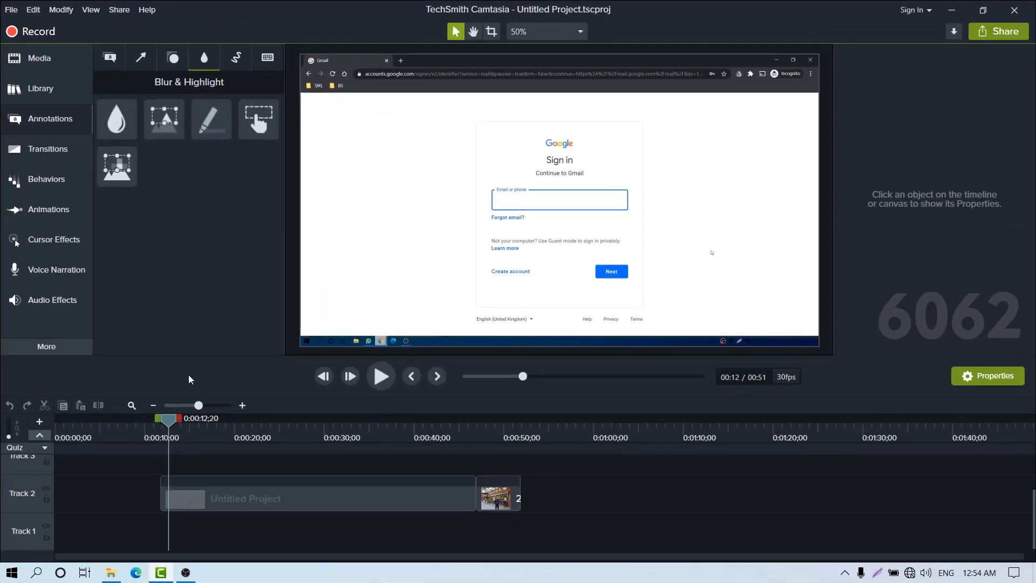
Play through the recording to find the moment when typing in the email field starts
click(382, 381)
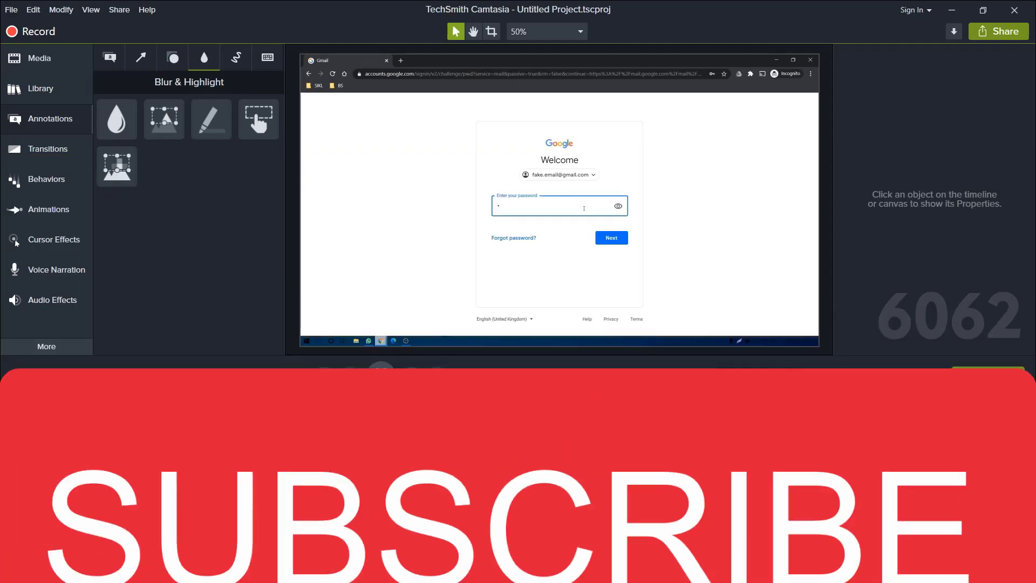
key(space)
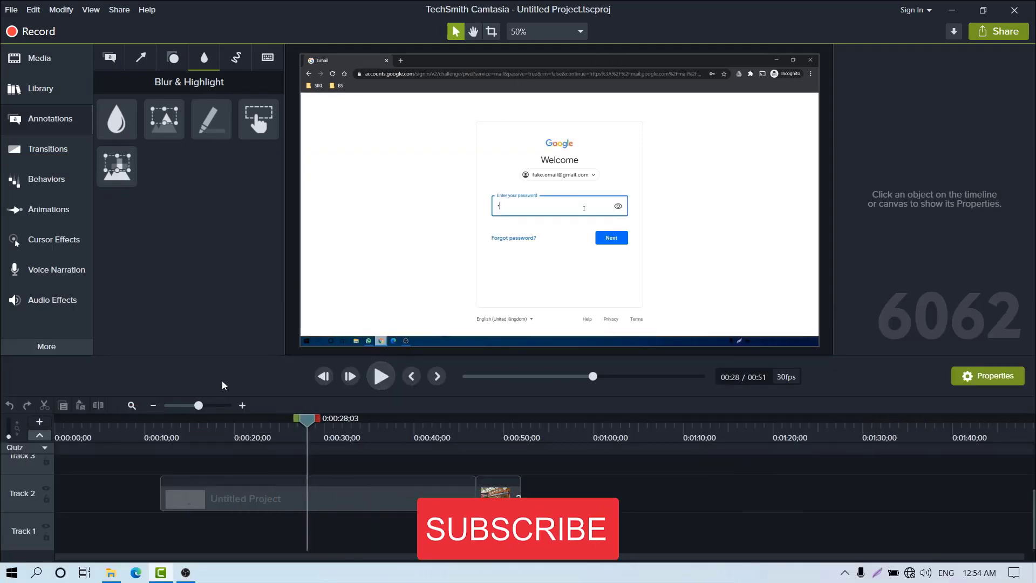
click(188, 441)
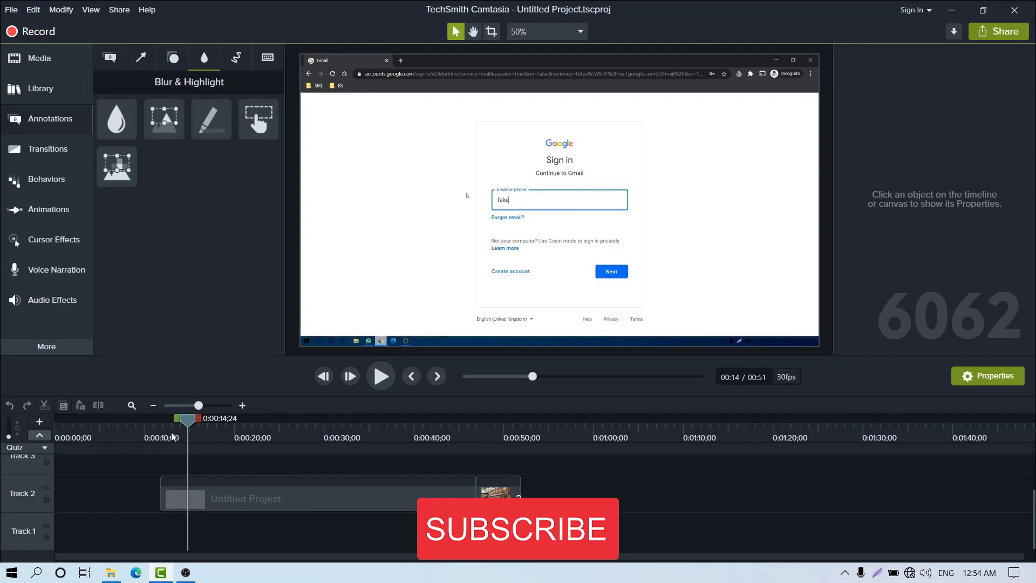
click(172, 438)
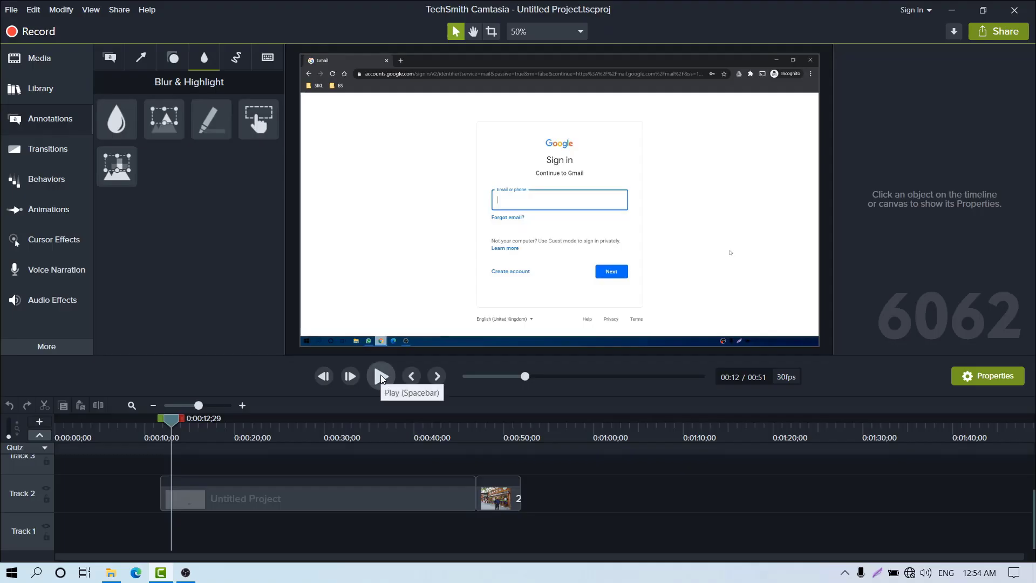
click(381, 377)
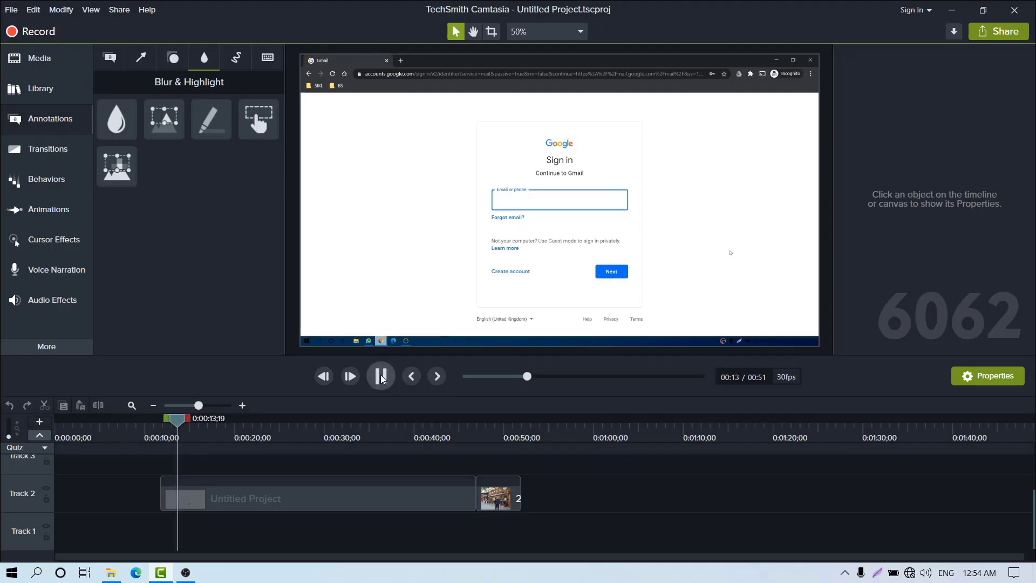
click(380, 381)
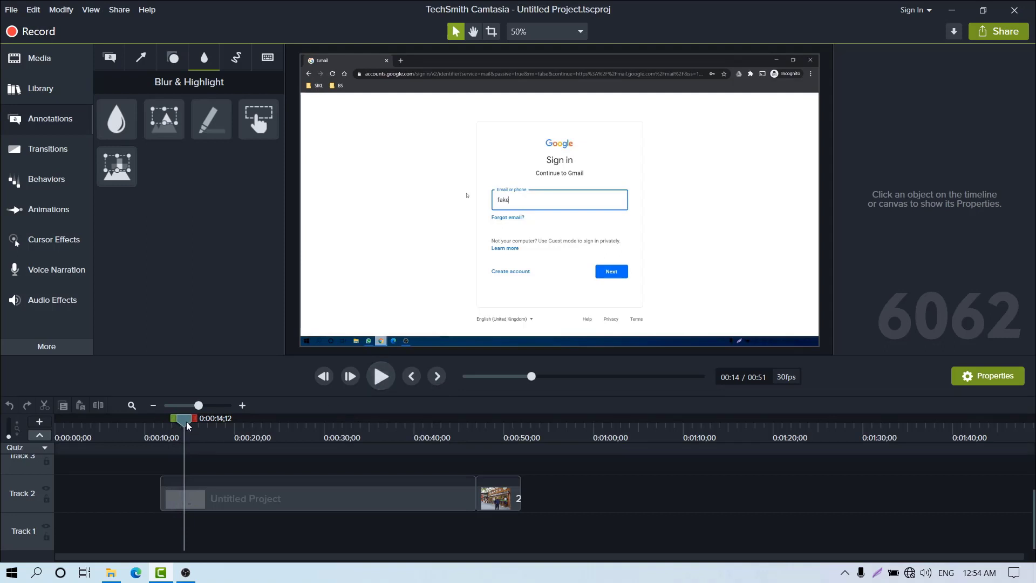
Add a Blur annotation on Track 3 above the recording clip, starting at 0:00:13;19
drag(188, 424, 179, 425)
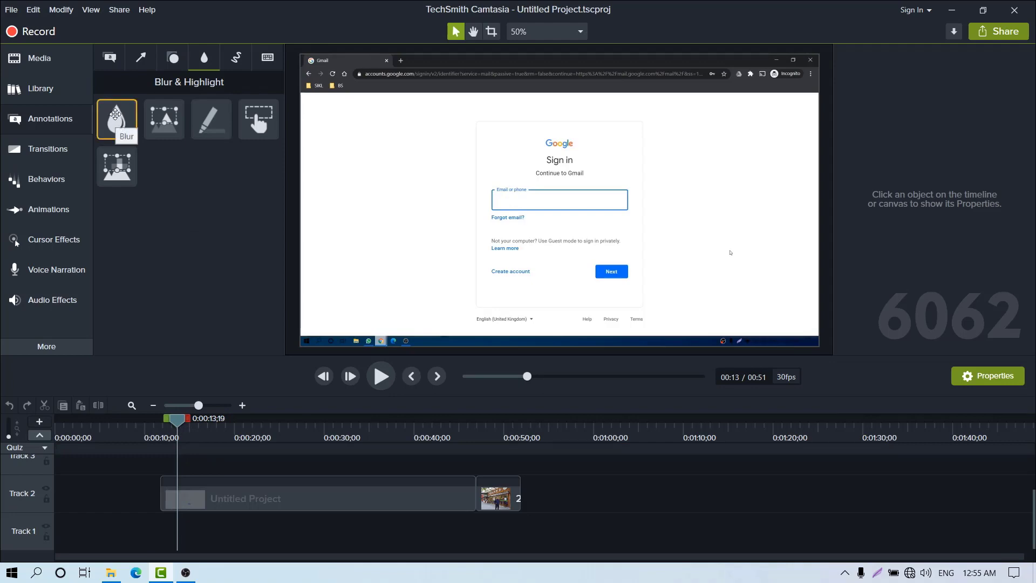
drag(115, 111, 180, 471)
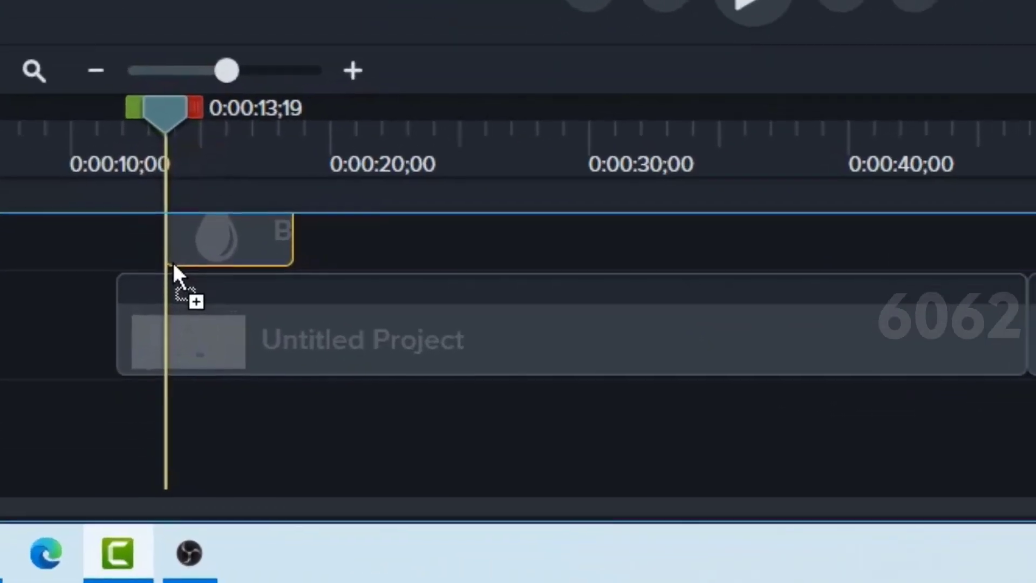
drag(173, 261, 174, 264)
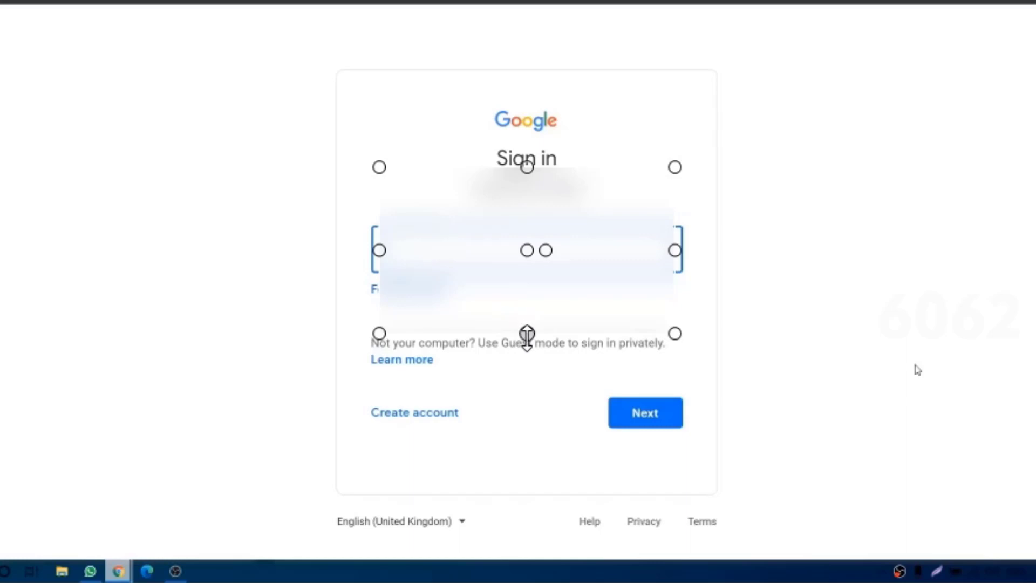
Resize the blur area on the canvas to fit tightly around the email or phone field
drag(527, 335, 527, 283)
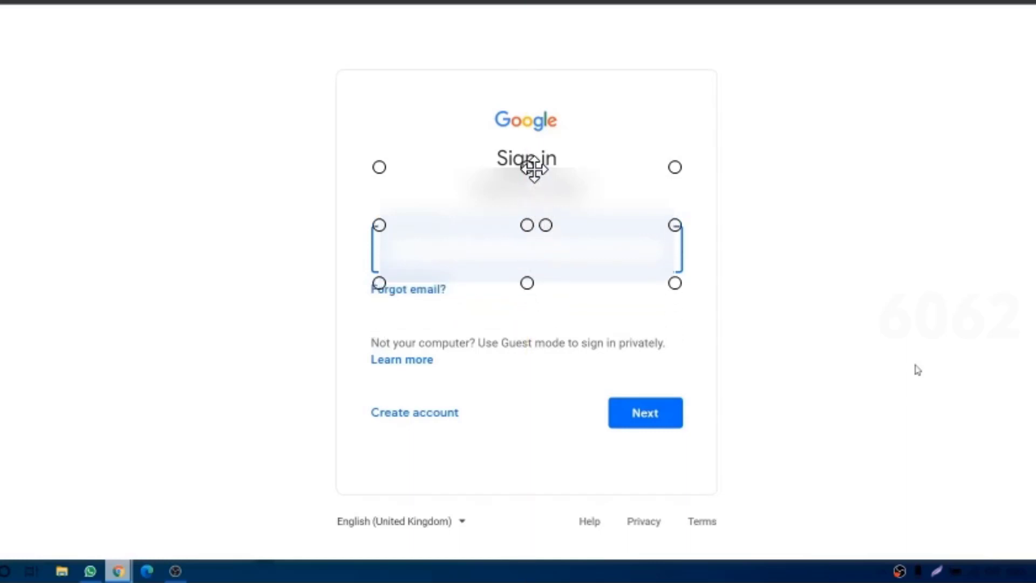
mouse_move(528, 167)
mouse_down()
mouse_move(529, 219)
mouse_move(527, 209)
mouse_up()
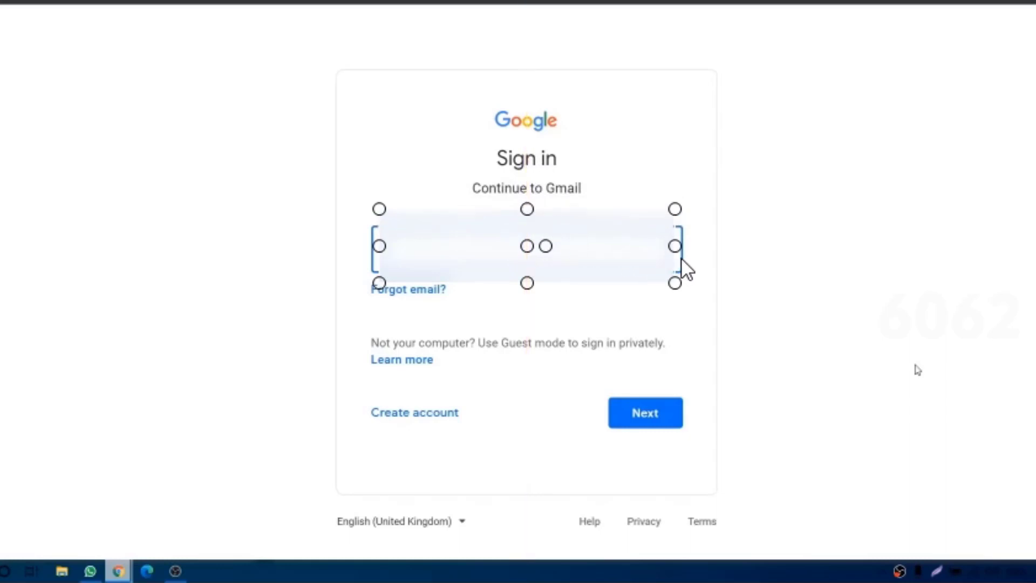
drag(673, 250, 687, 249)
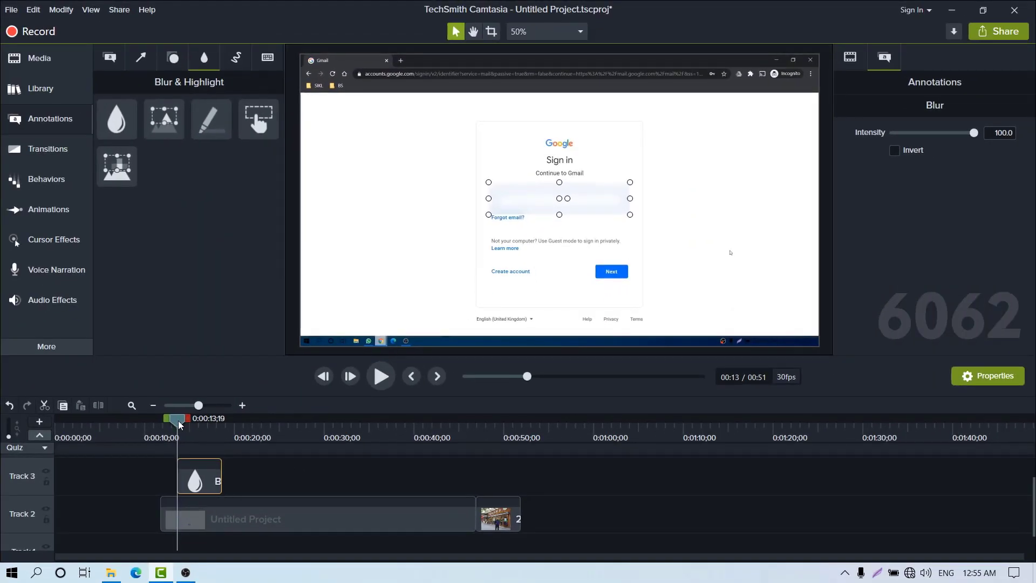
Play the timeline from 0:00:12;13 past the end of the Blur clip to check how long the email stays covered
drag(178, 421, 167, 428)
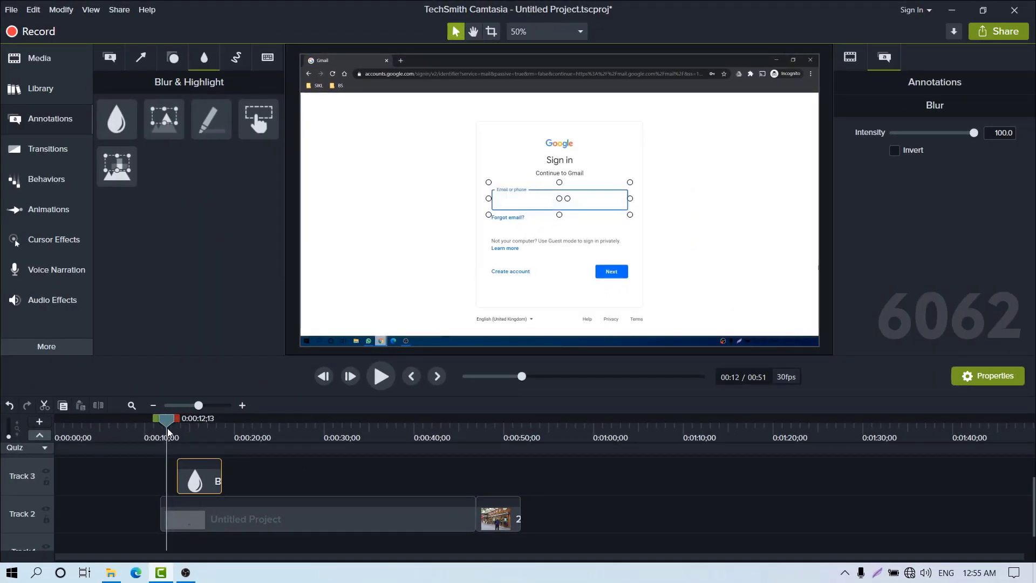
click(381, 377)
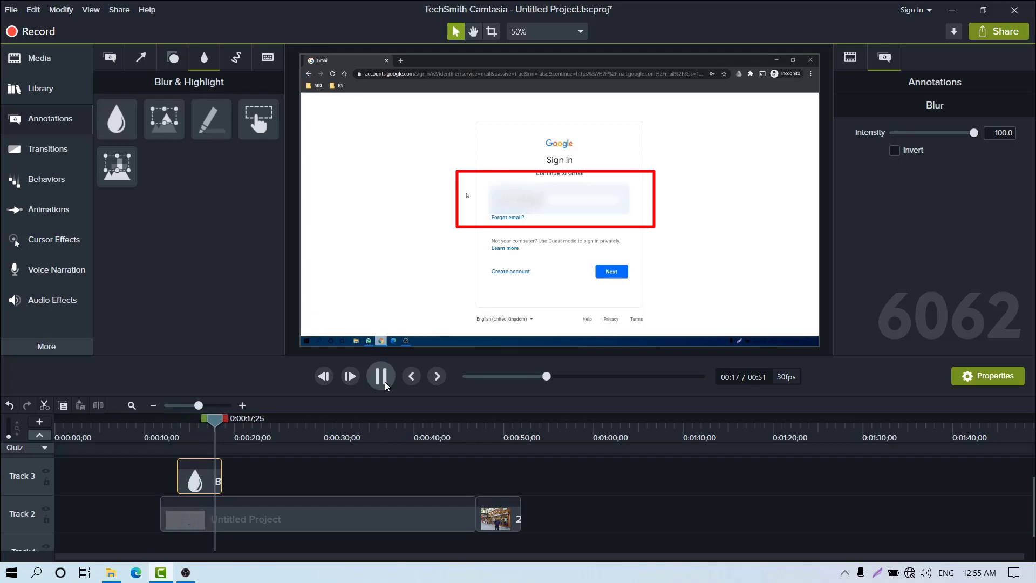
click(384, 381)
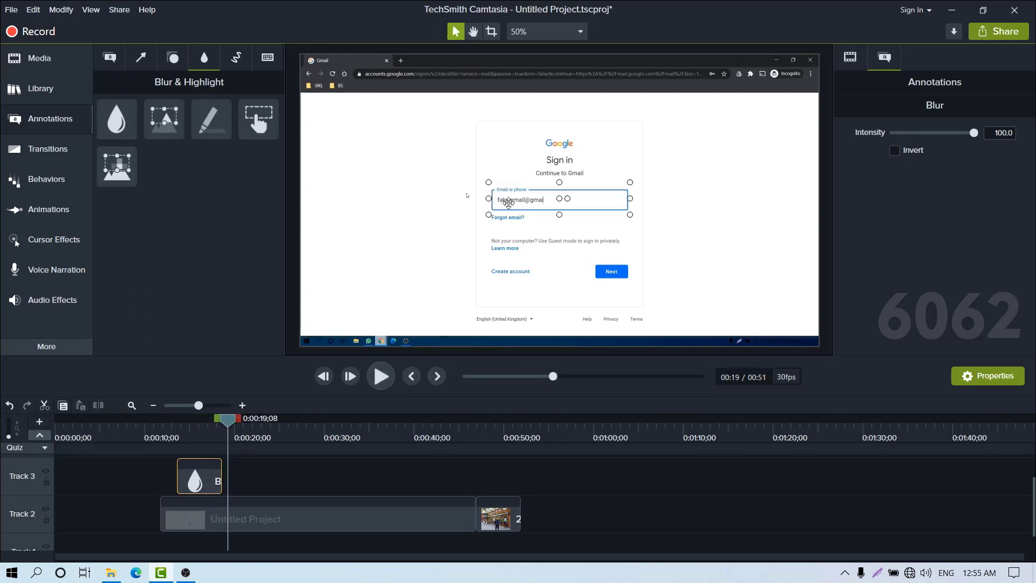
Extend the end of the Blur clip to 0:00:21;25, where the email is fully typed, and play it back from its start
click(384, 380)
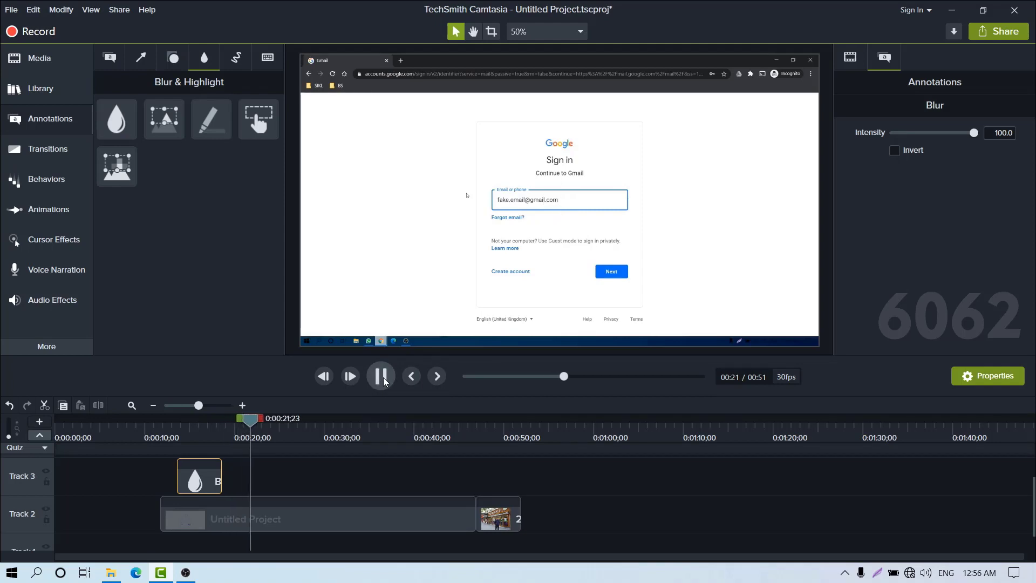
click(383, 377)
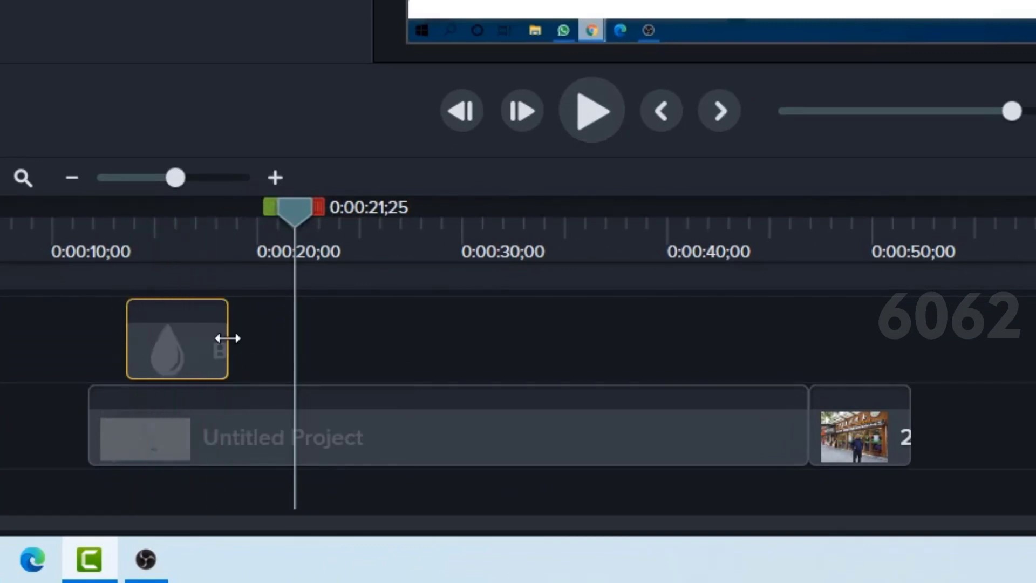
drag(226, 340, 282, 331)
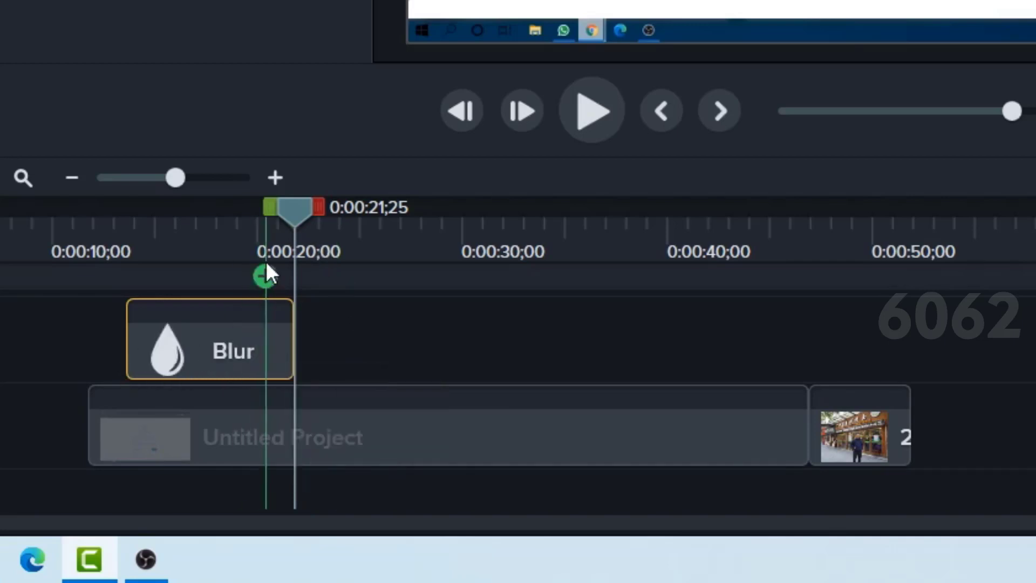
drag(296, 212, 128, 259)
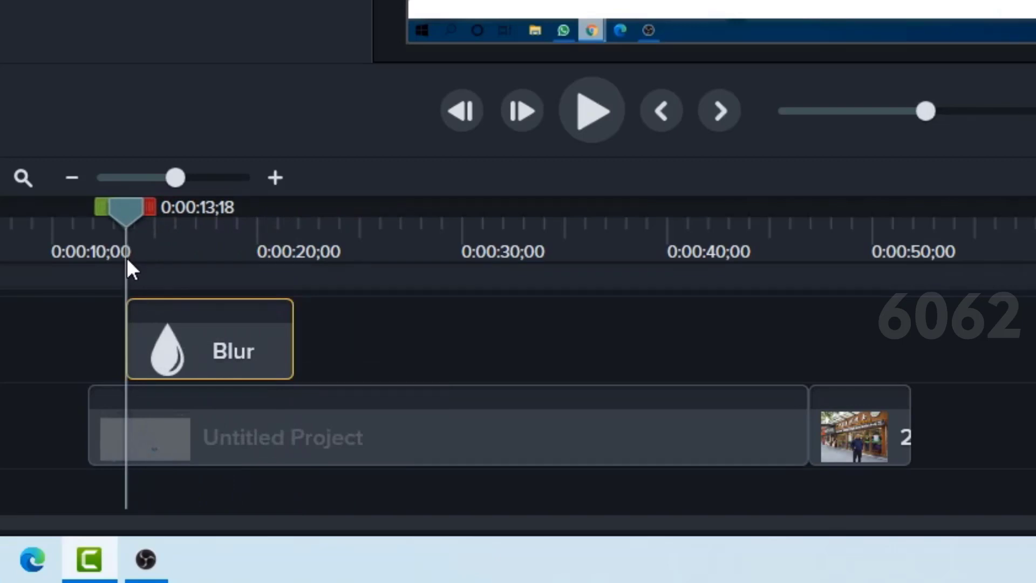
click(598, 113)
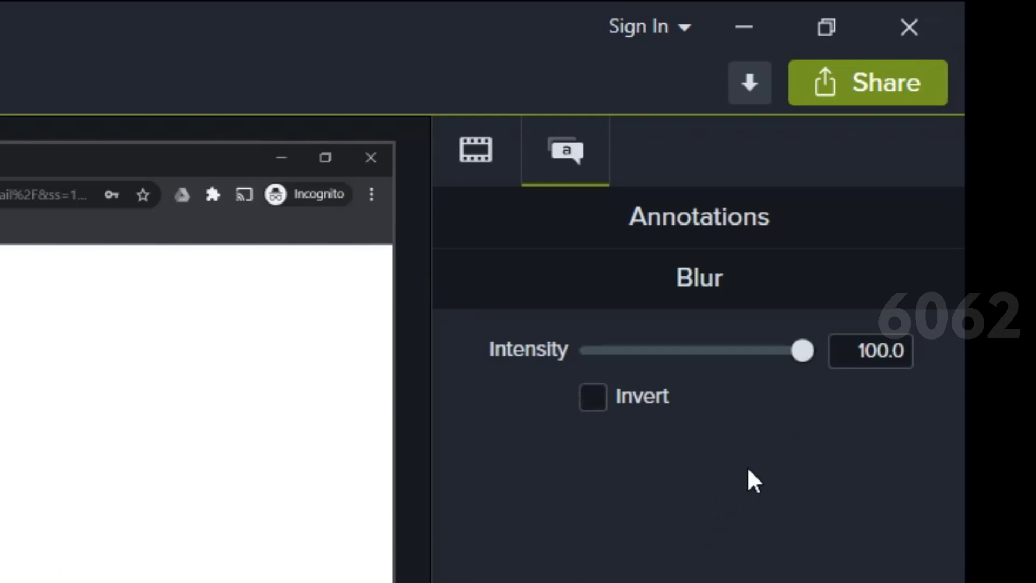
Lower the blur intensity to 30.7, and switch Invert on and off again to compare its effect
drag(802, 350, 691, 352)
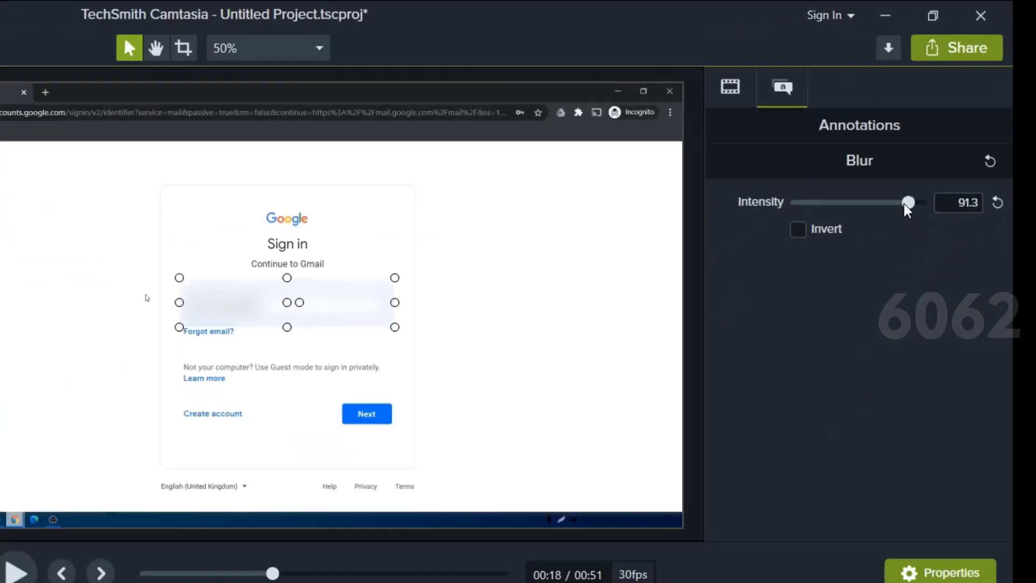
mouse_move(921, 135)
mouse_down()
mouse_move(889, 134)
mouse_move(979, 131)
mouse_move(908, 140)
mouse_move(920, 140)
mouse_up()
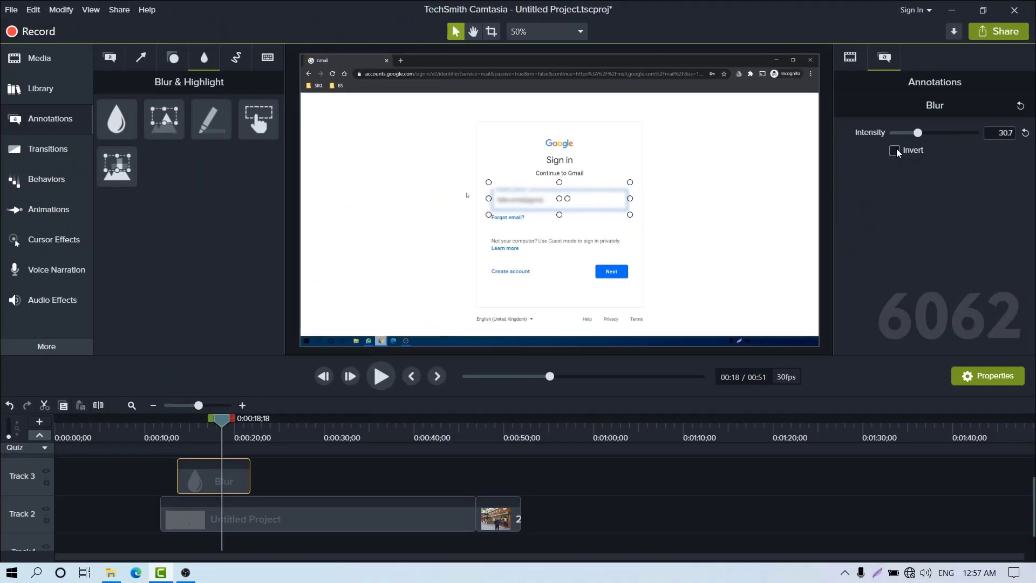
click(895, 150)
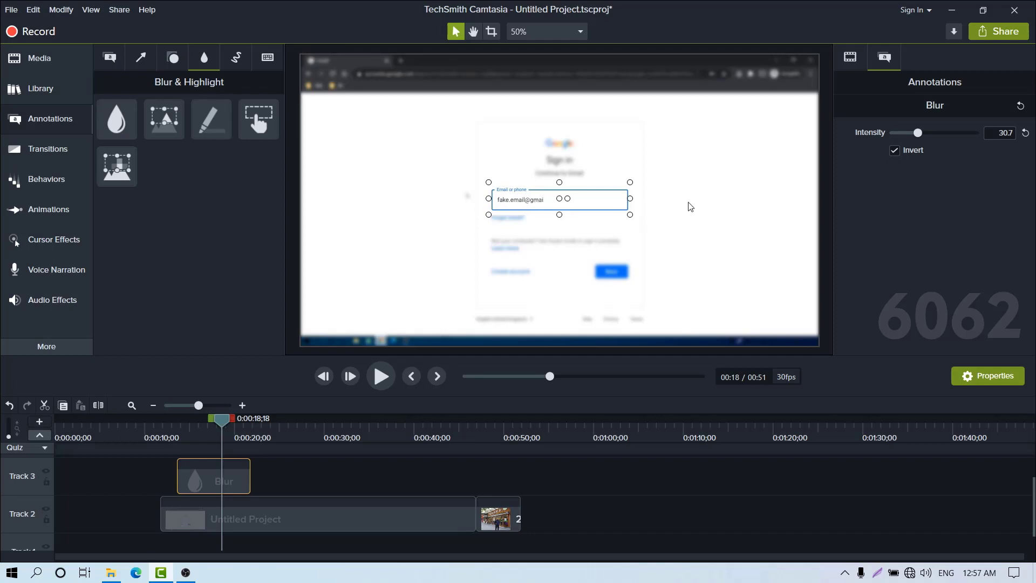
click(897, 151)
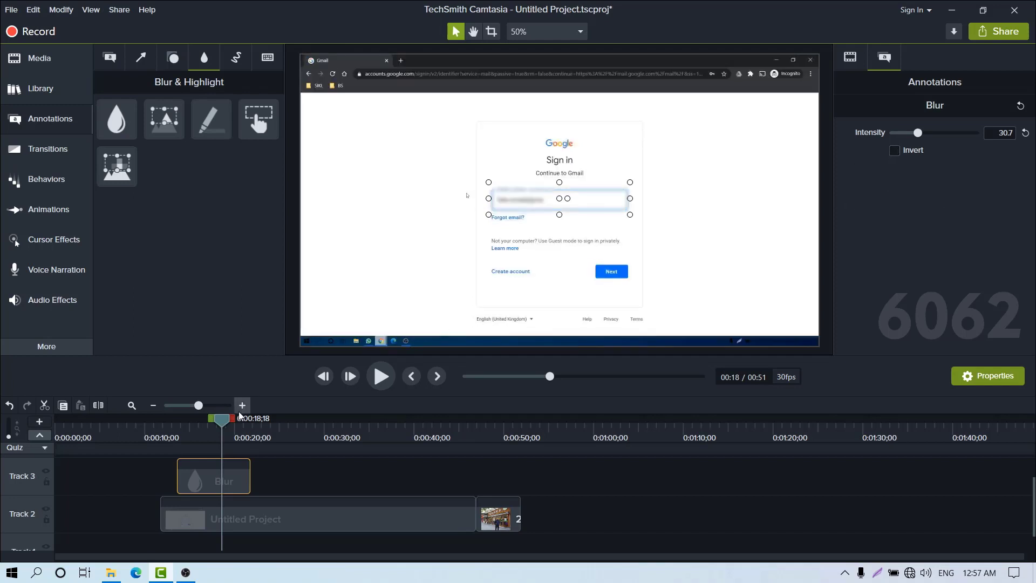
Add a Spotlight annotation on Track 3 at 0:00:22;12 and resize it around the email field and the Forgot email link
drag(225, 418, 255, 412)
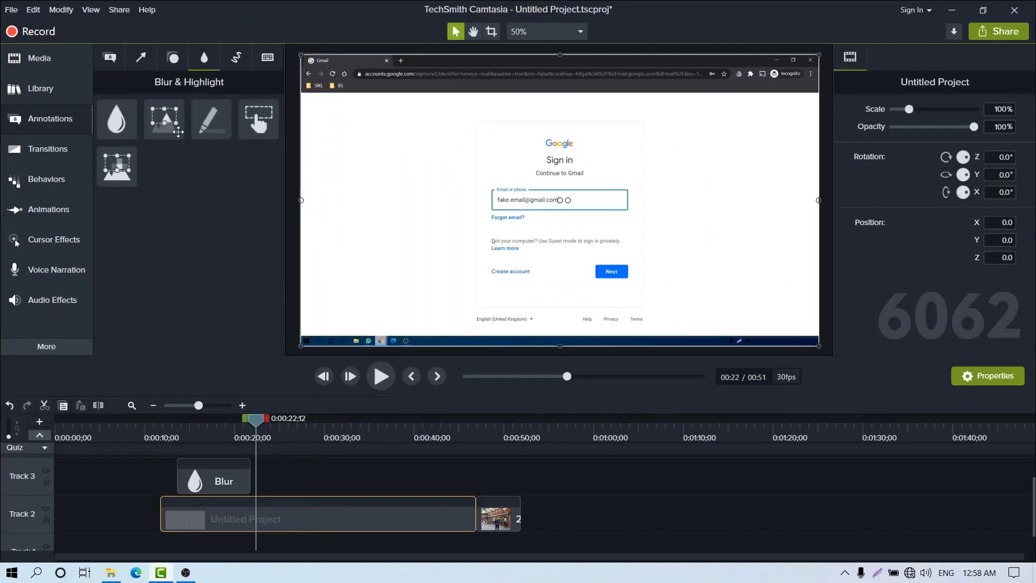
drag(171, 127, 268, 477)
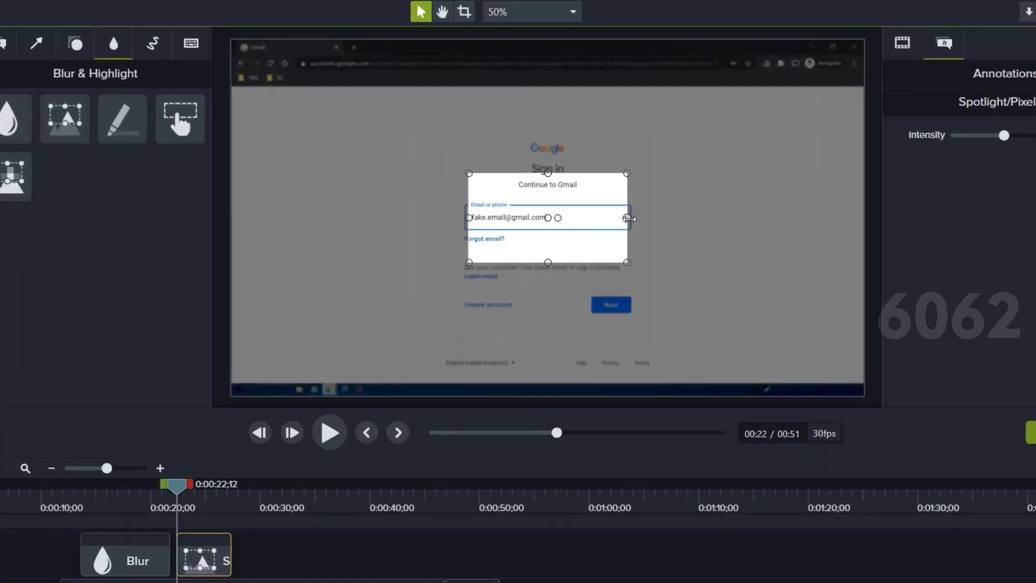
drag(625, 200, 632, 200)
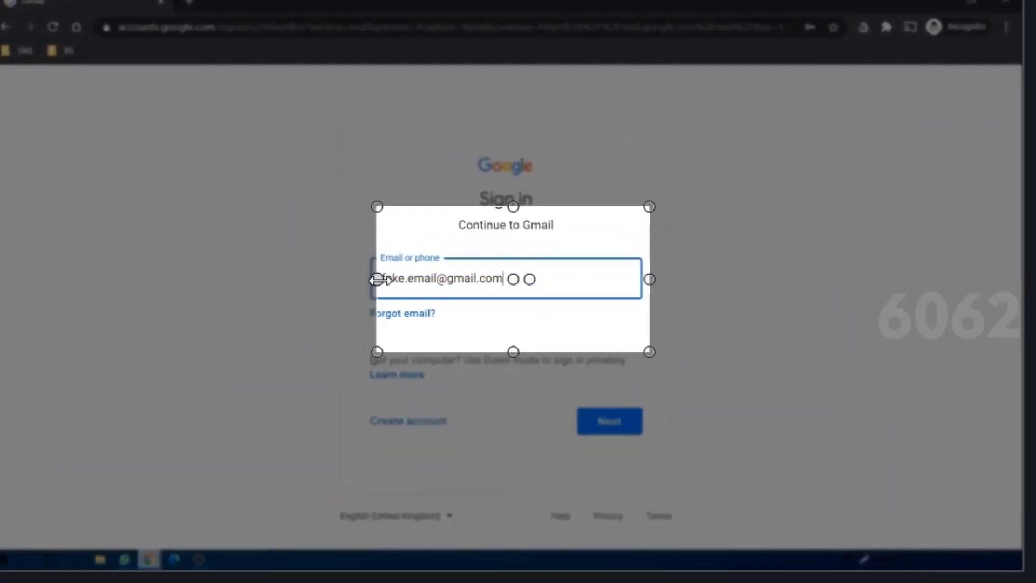
mouse_move(377, 282)
mouse_down()
mouse_move(356, 289)
mouse_move(368, 289)
mouse_up()
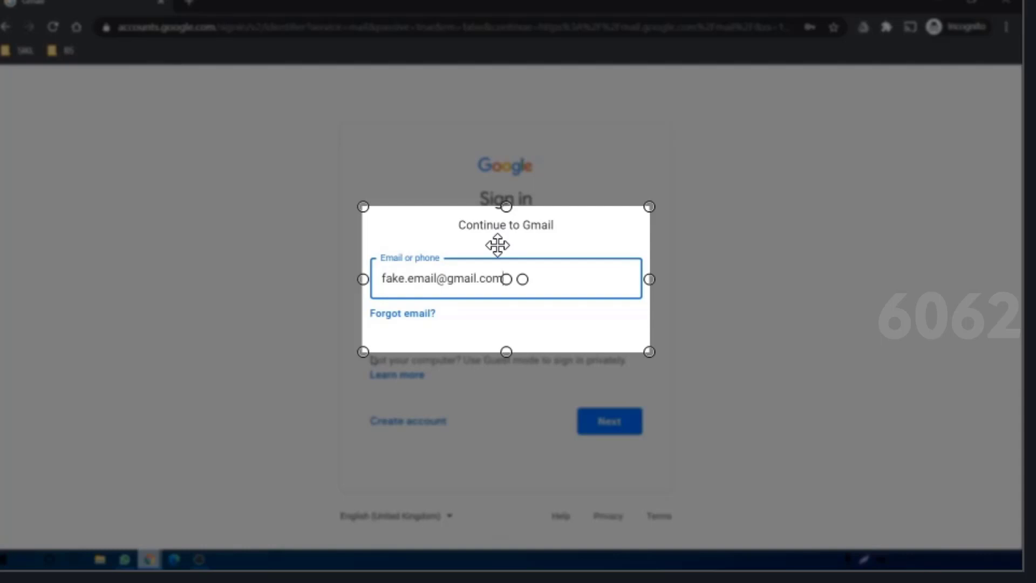
drag(505, 206, 505, 245)
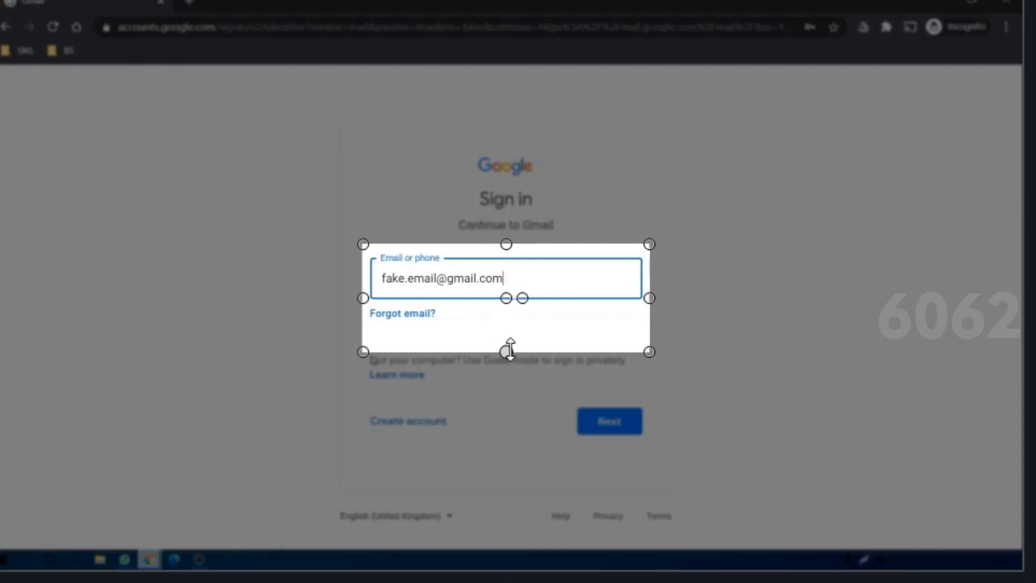
drag(510, 350, 510, 320)
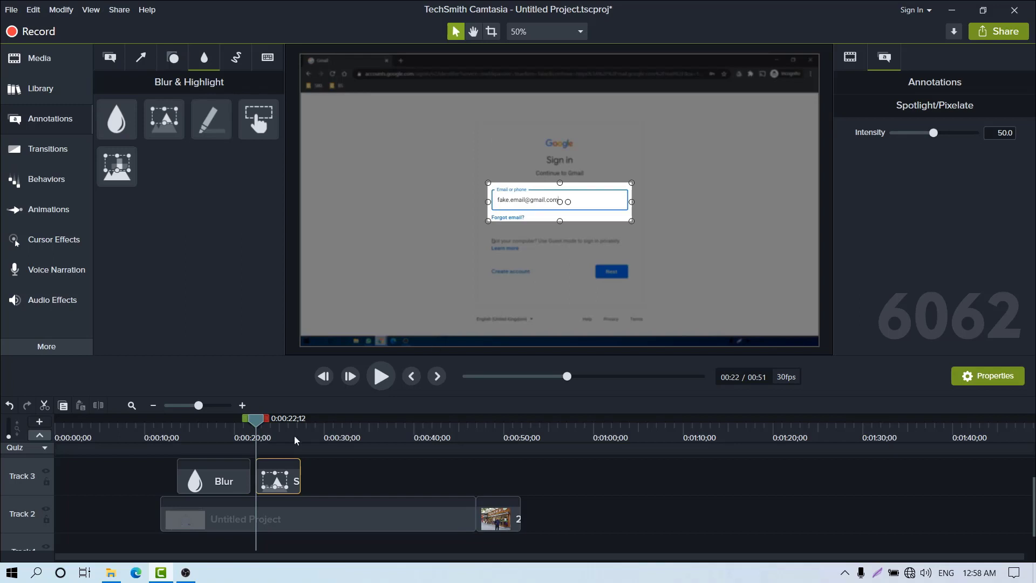
Play the timeline from 0:00:13;15 to review the blur and the spotlight over the sign-in recording
drag(257, 425, 177, 446)
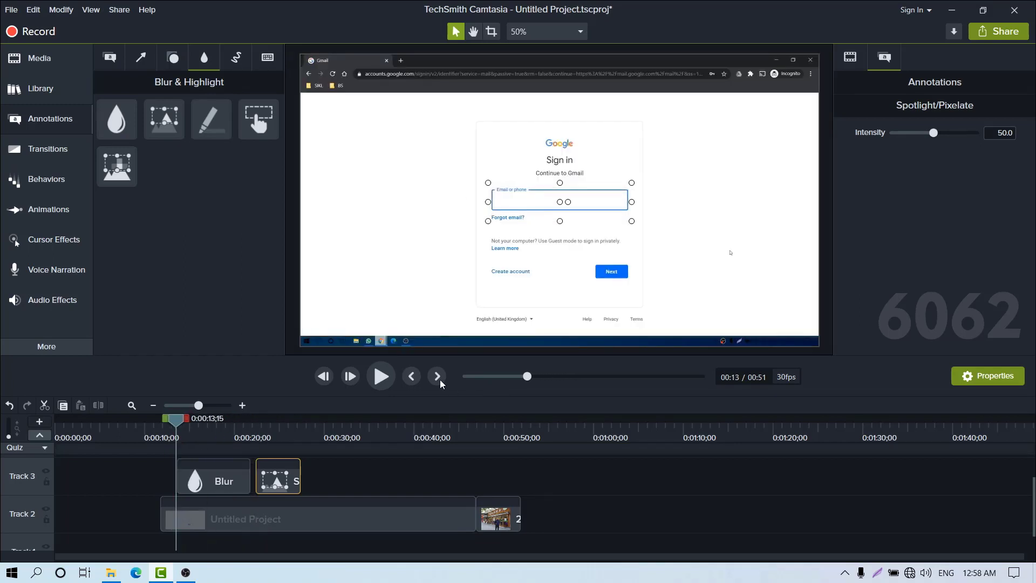
click(384, 377)
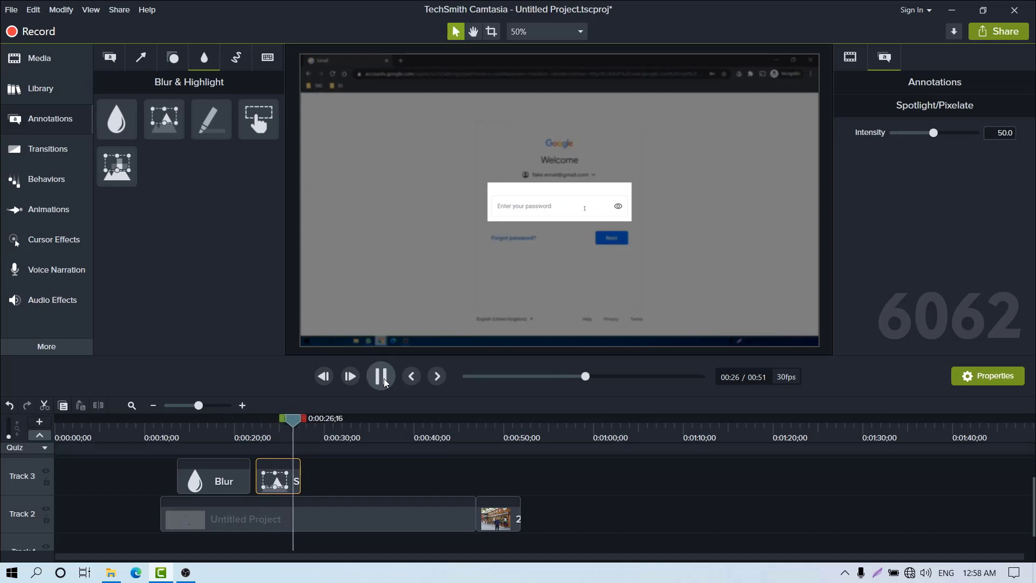
Add a Highlight annotation on Track 3 starting at 0:00:27;25, where the password entry begins
click(384, 379)
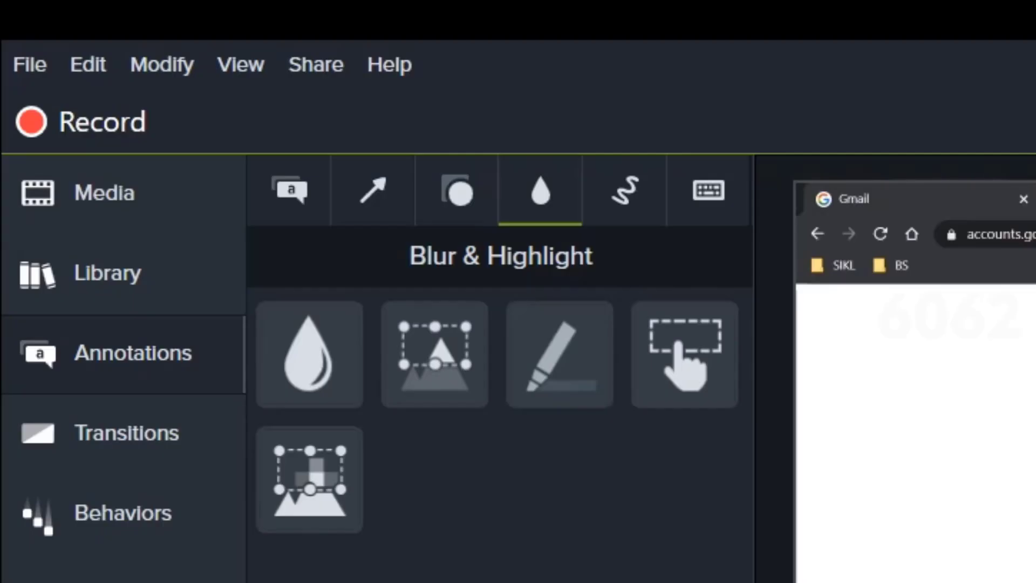
click(917, 431)
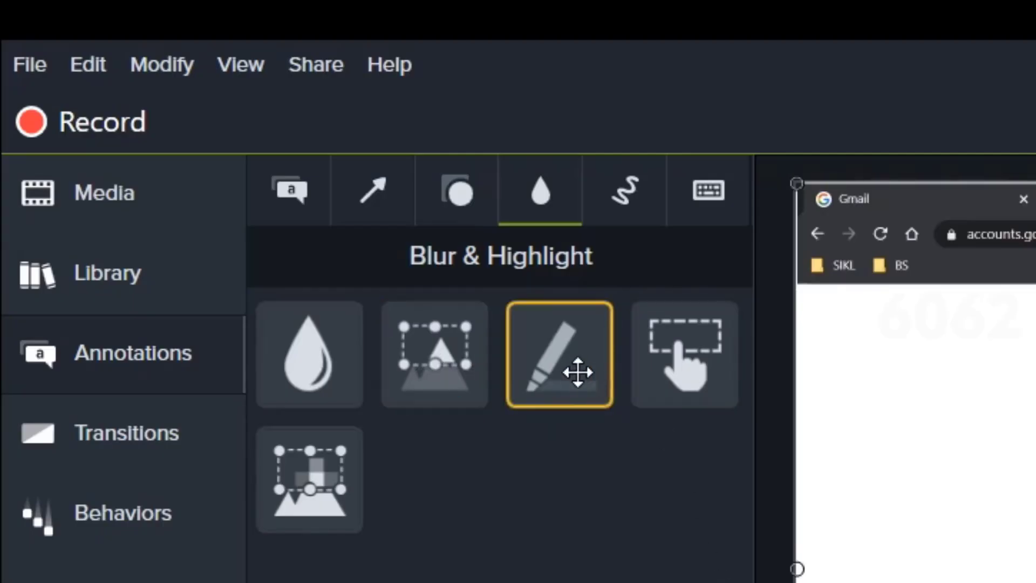
drag(567, 357, 852, 582)
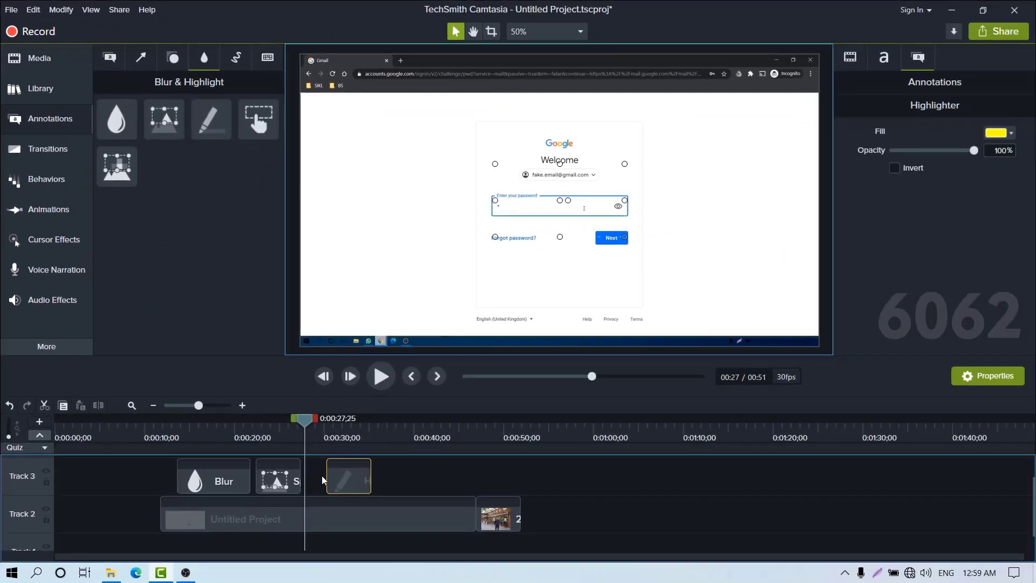
drag(322, 480, 306, 481)
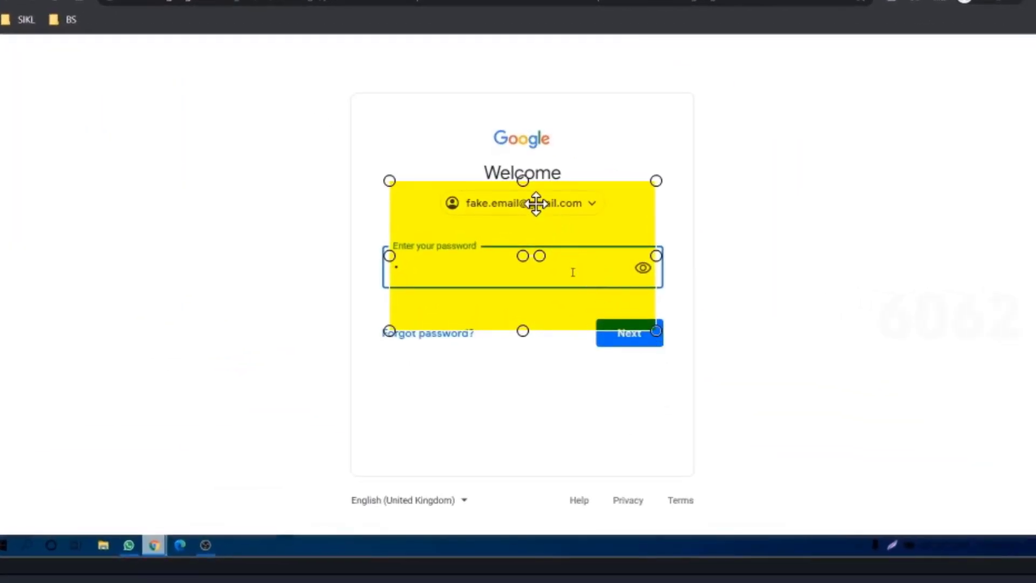
Resize the highlight on the canvas so it closely surrounds the Enter your password field on all four sides
drag(522, 181, 522, 225)
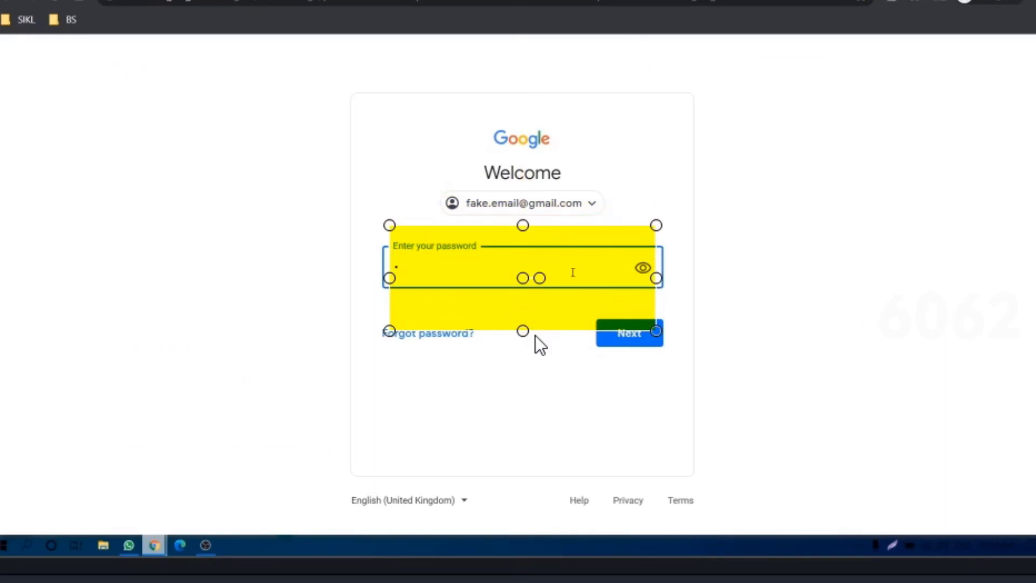
drag(523, 328, 523, 302)
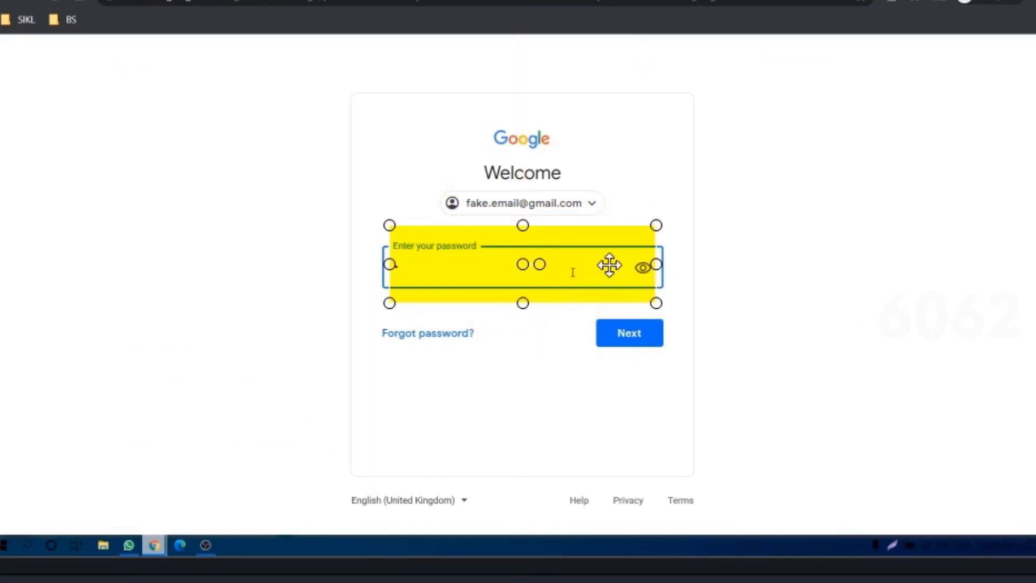
drag(656, 263, 669, 264)
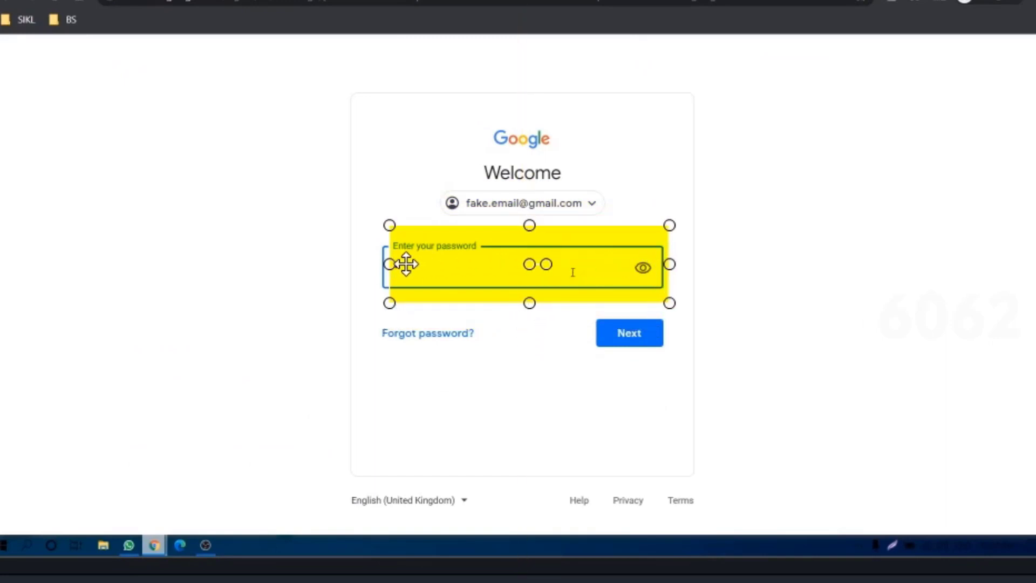
drag(389, 264, 370, 264)
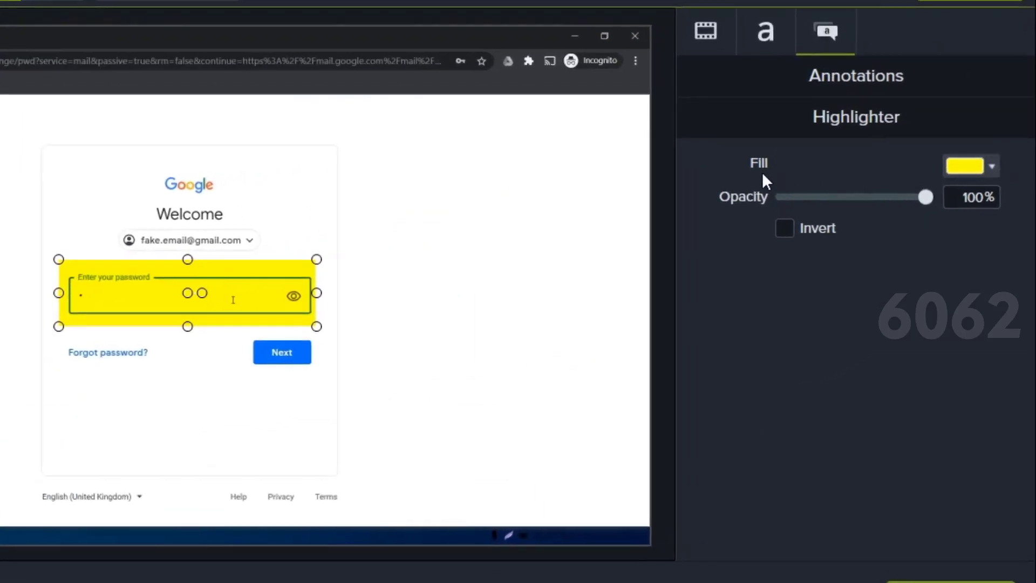
Change the highlight's fill colour to green #06FF00, and switch Invert on and off again to compare its effect
click(991, 168)
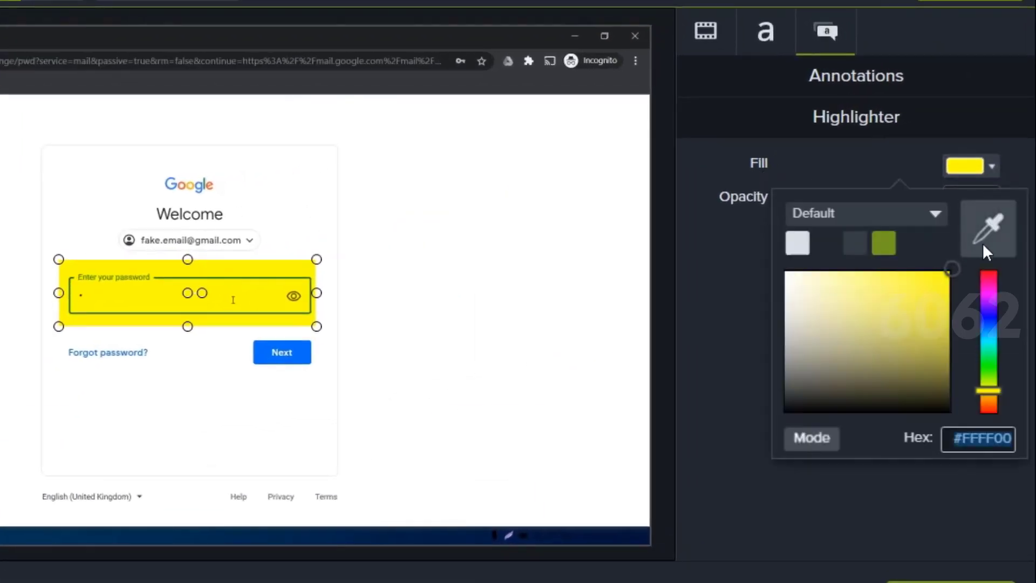
click(993, 368)
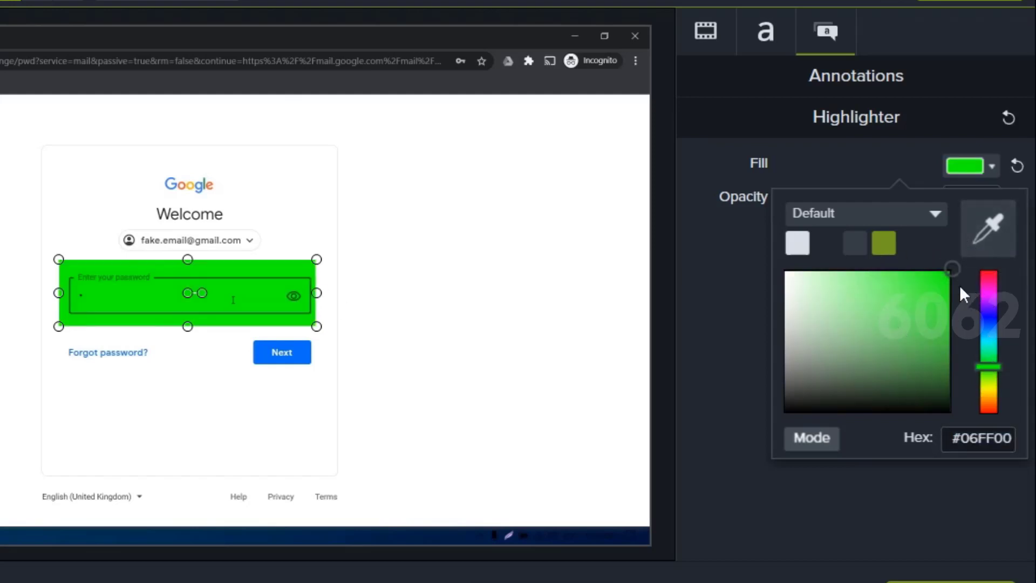
click(920, 504)
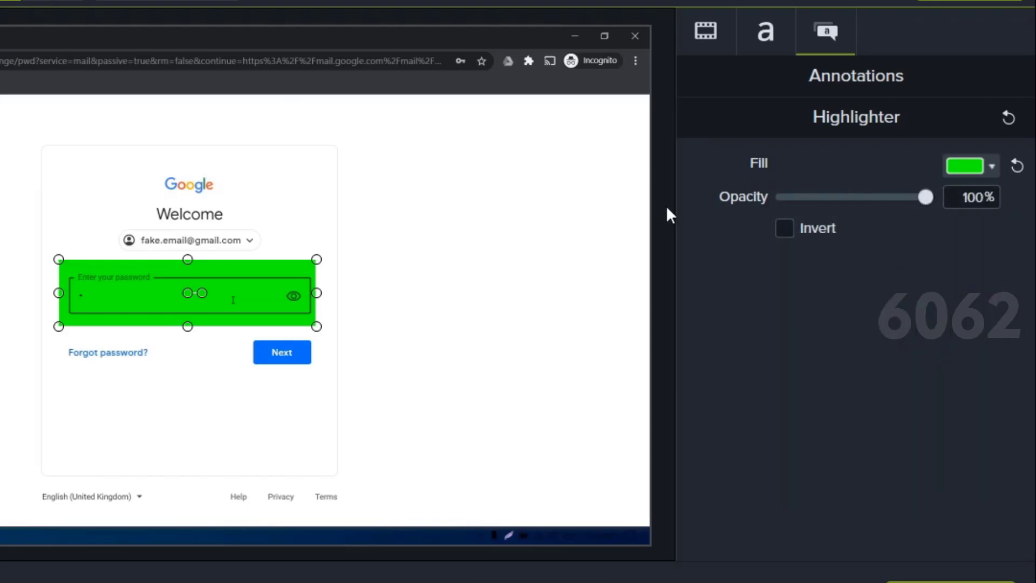
click(785, 231)
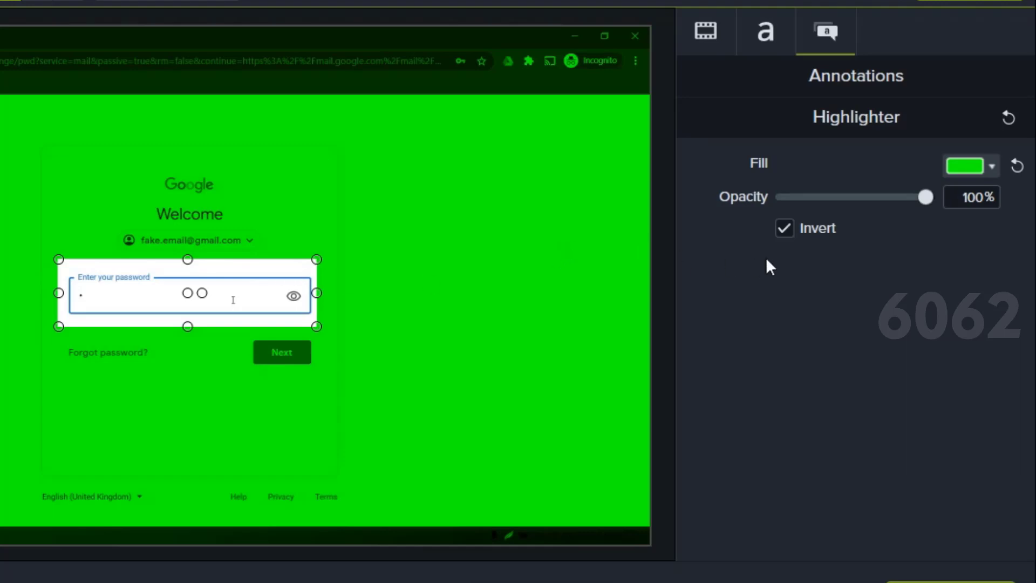
click(785, 229)
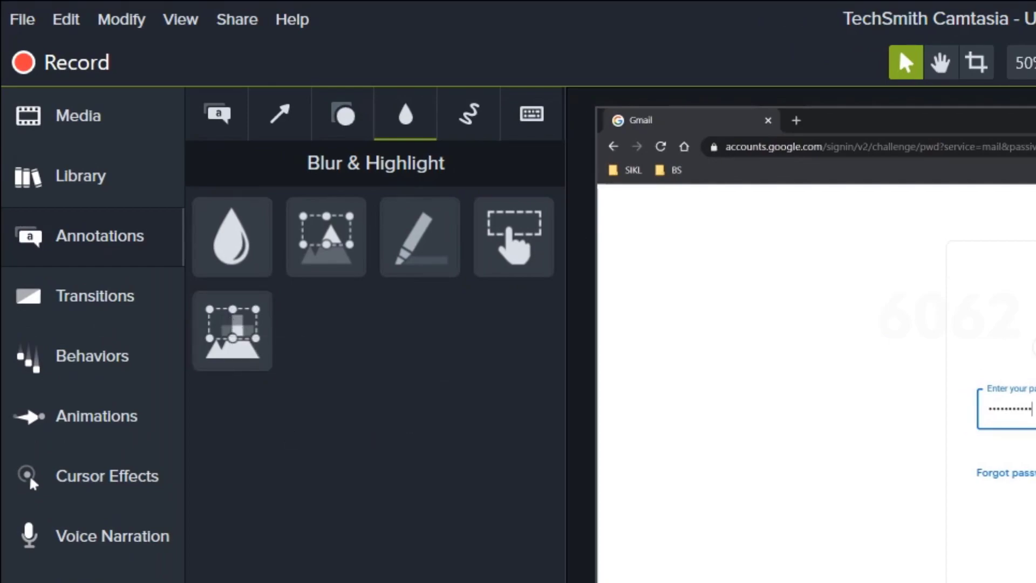
Add a Pixelate annotation on Track 3 and align its start with the photo clip on Track 2
drag(382, 462, 488, 425)
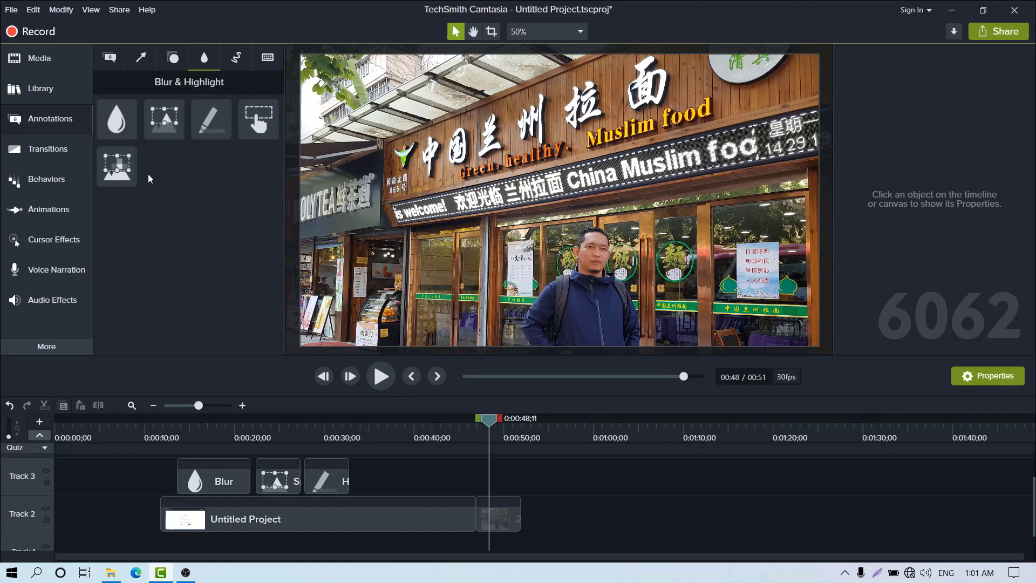
mouse_move(130, 173)
mouse_down()
mouse_move(532, 486)
mouse_move(495, 497)
mouse_up()
drag(492, 425, 435, 422)
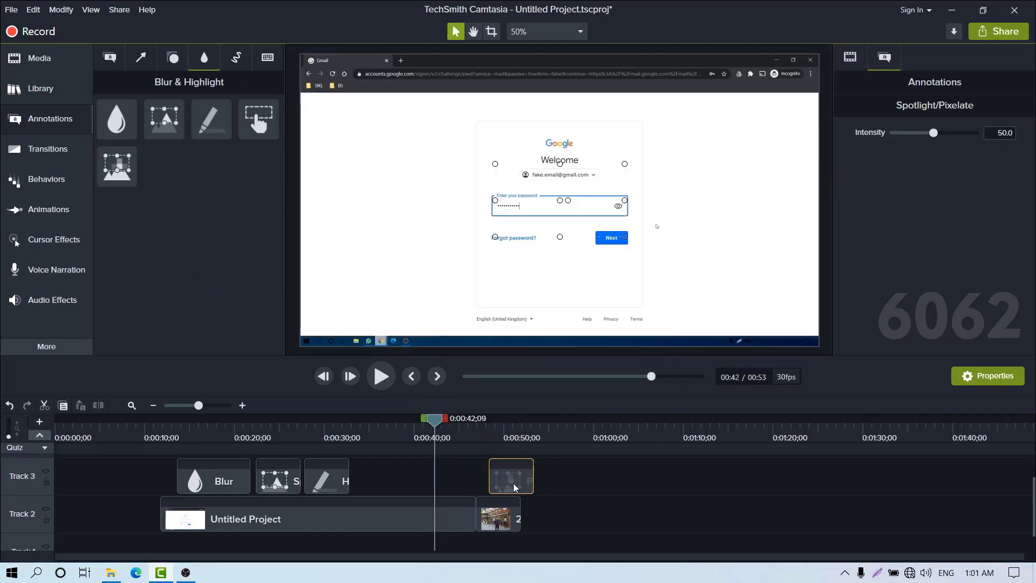
drag(516, 484, 501, 489)
With the playhead at 0:00:47;10, position the pixelated area over the man's face in the photo and shrink it to fit
drag(435, 420, 484, 418)
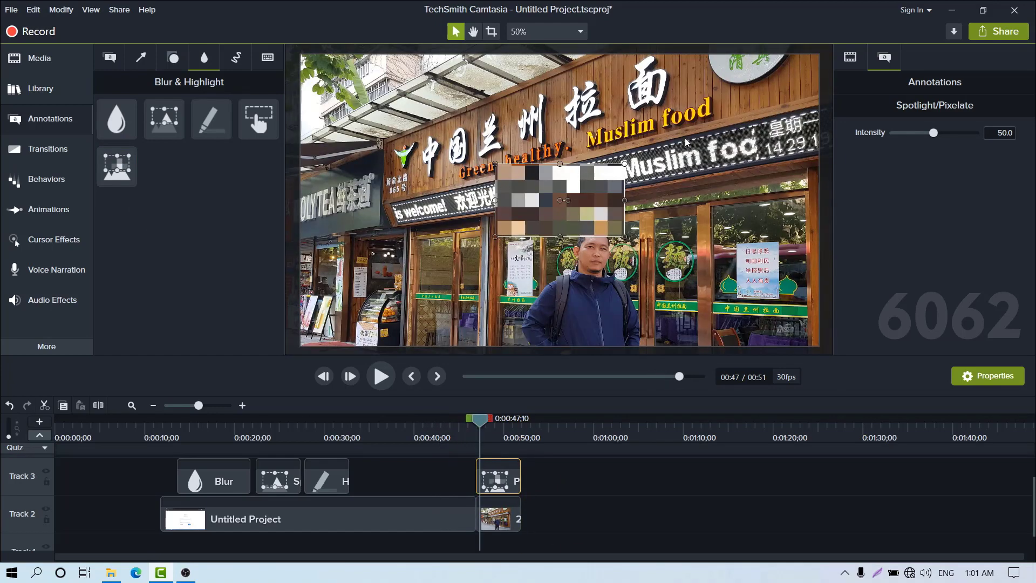
drag(590, 186, 609, 236)
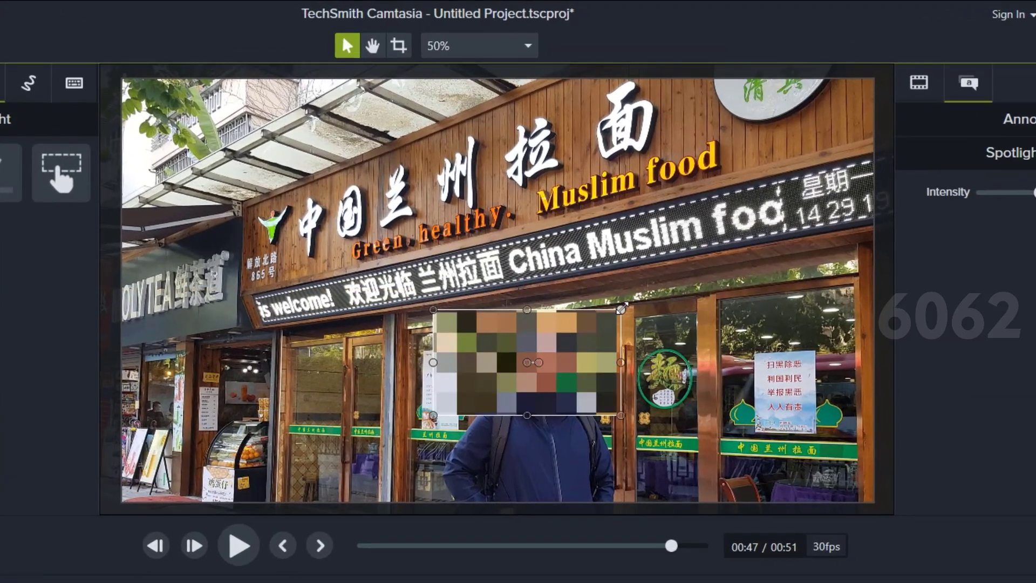
drag(621, 309, 557, 337)
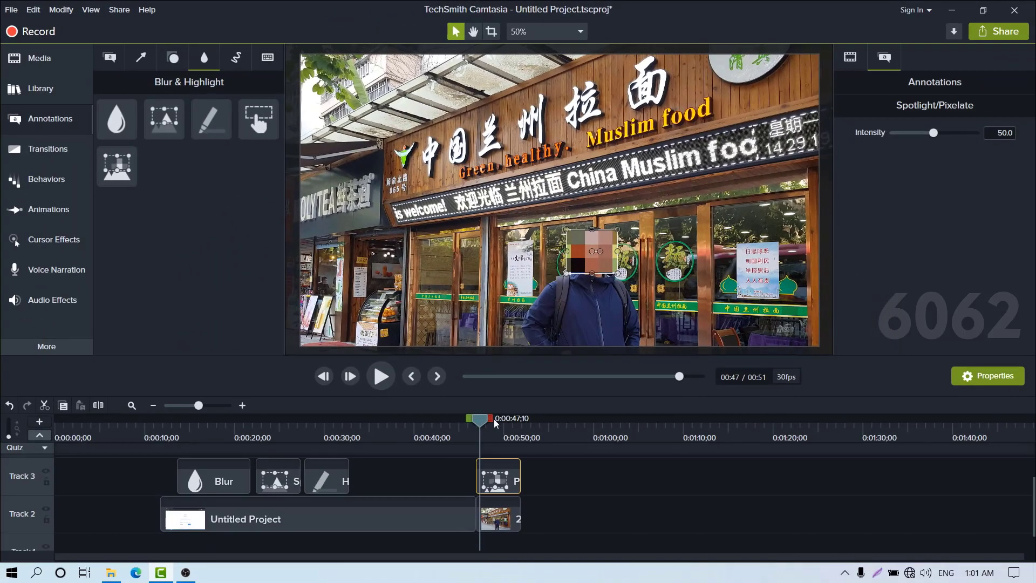
Play the timeline from 0:00:45;07 into the photo clip to check the pixelated face
drag(431, 518, 407, 520)
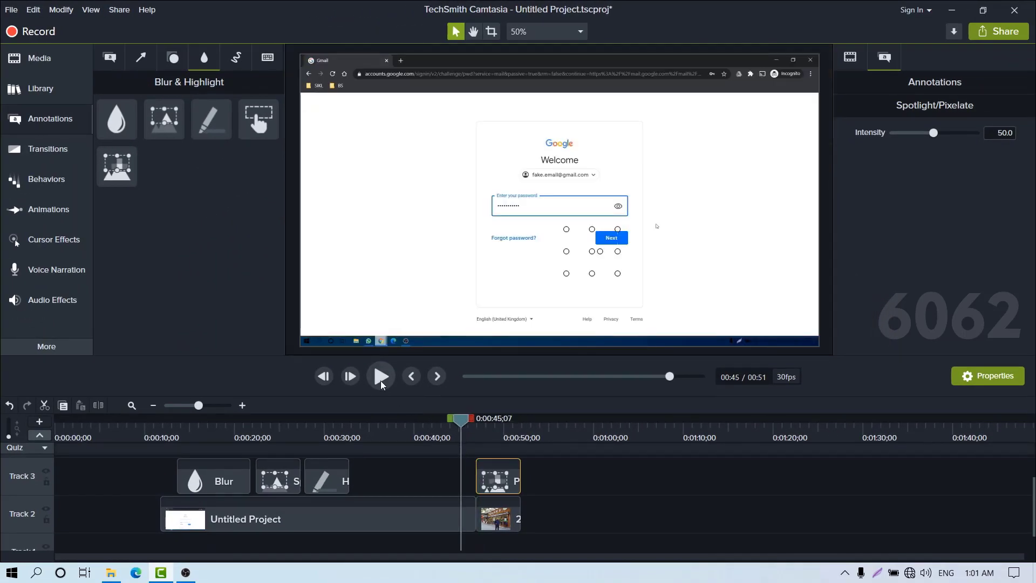
click(381, 377)
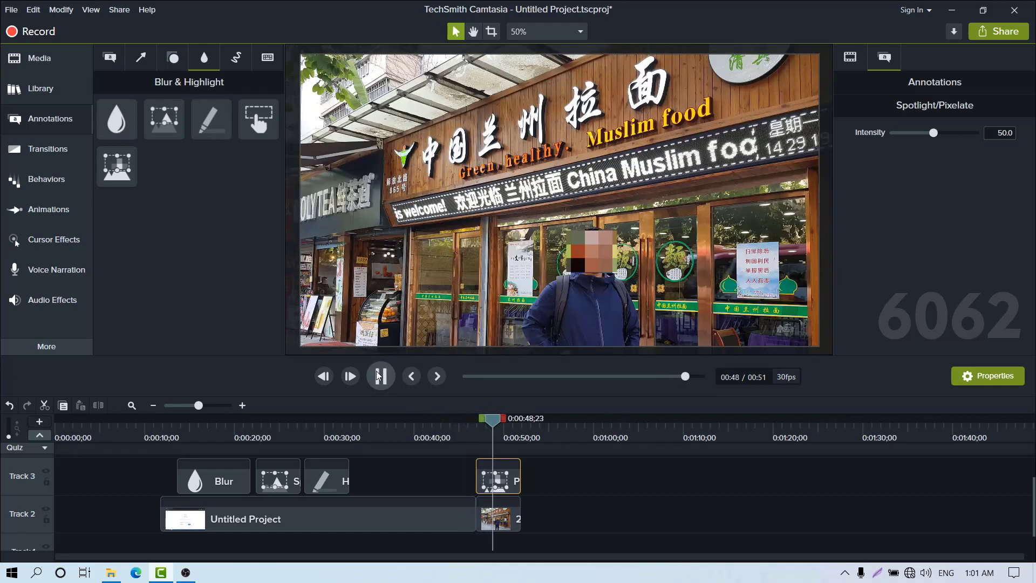
click(380, 376)
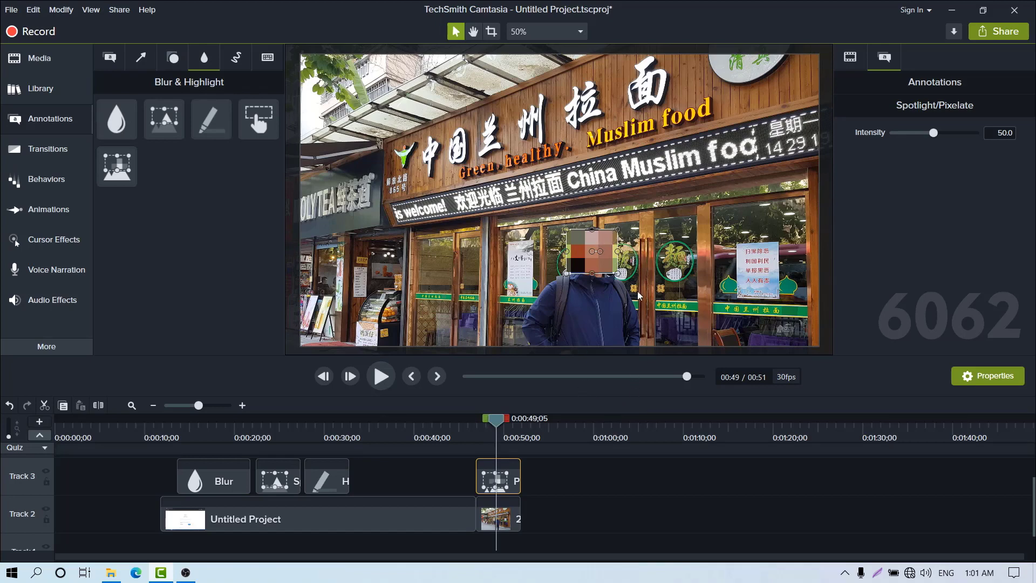
Play the timeline from before the Blur clip through to the photo clip to review all four annotations
drag(497, 424, 155, 424)
click(382, 376)
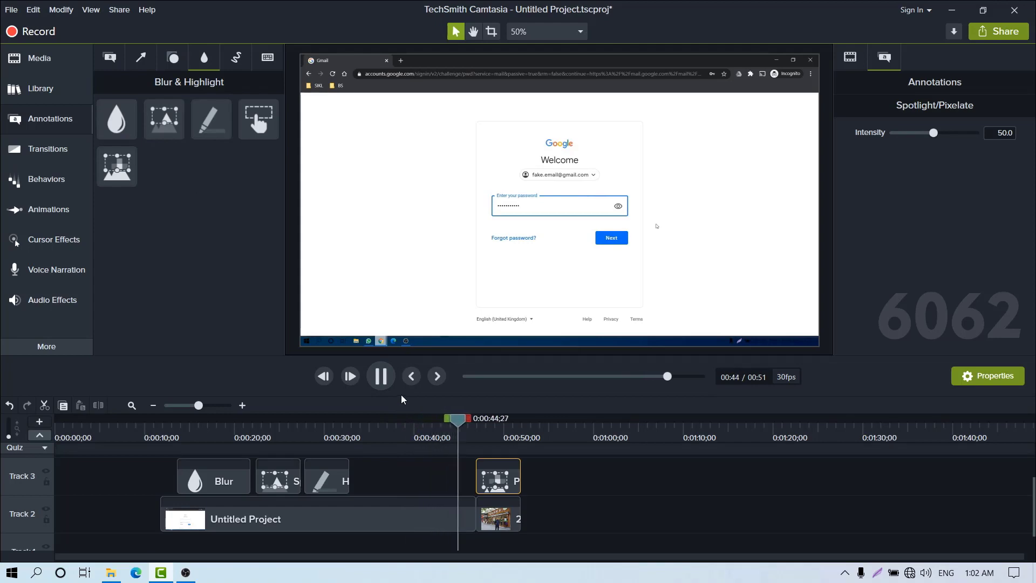
click(381, 376)
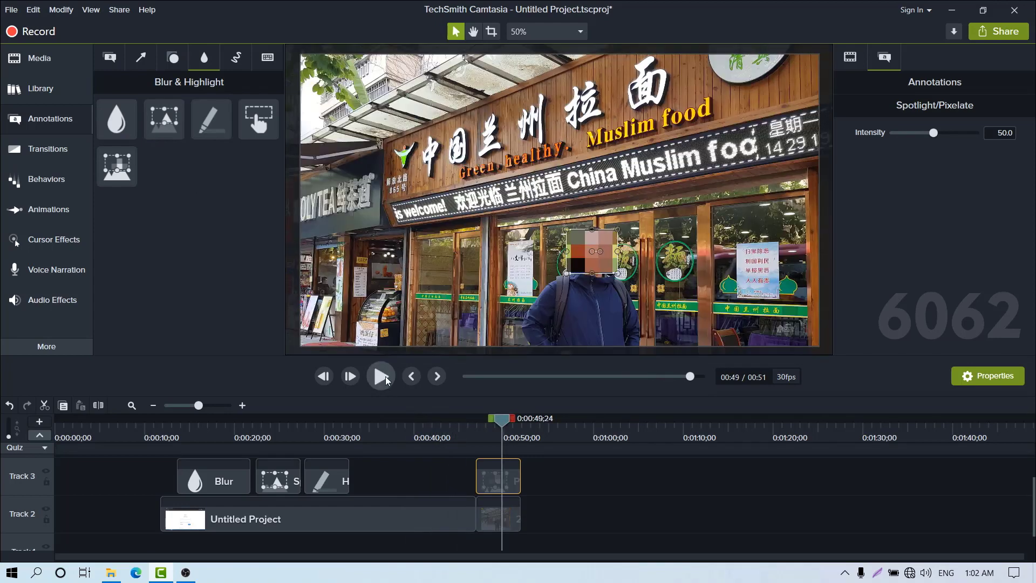